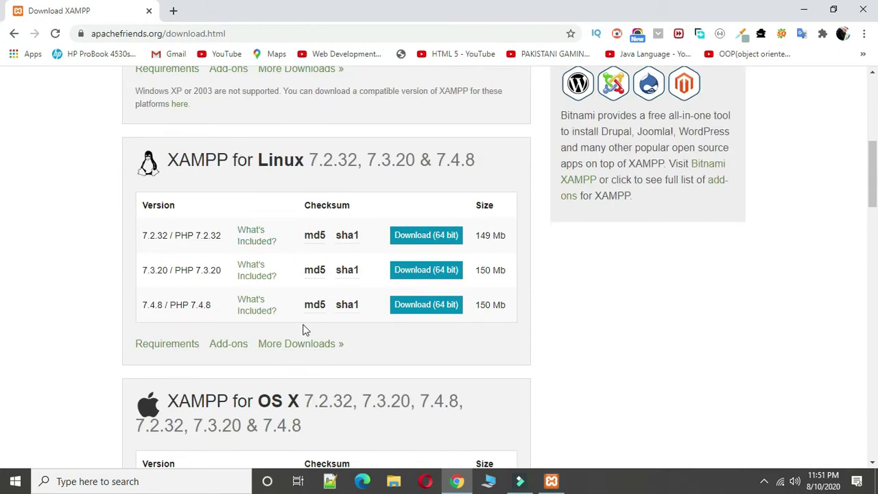
scroll(299, 268, "down", 3)
Step: Scroll the apachefriends.org download page and return to the XAMPP for Windows versions at the top
scroll(237, 247, "up", 1)
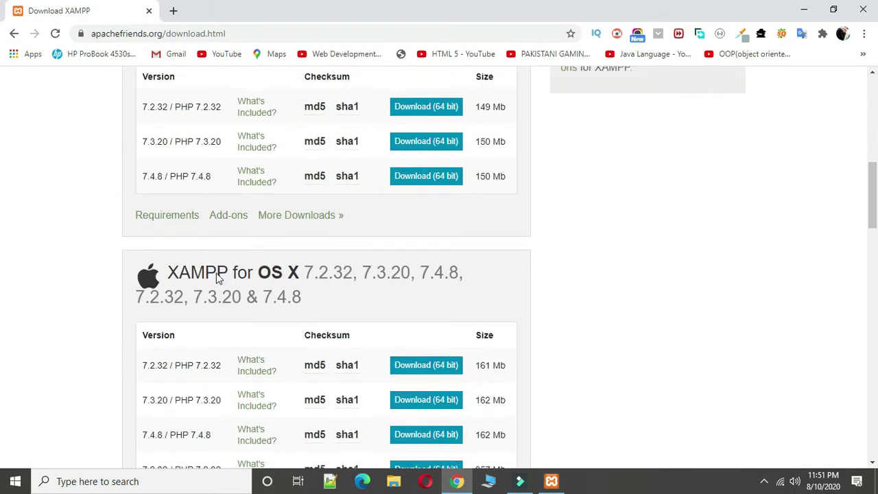
scroll(203, 281, "up", 5)
scroll(204, 282, "up", 2)
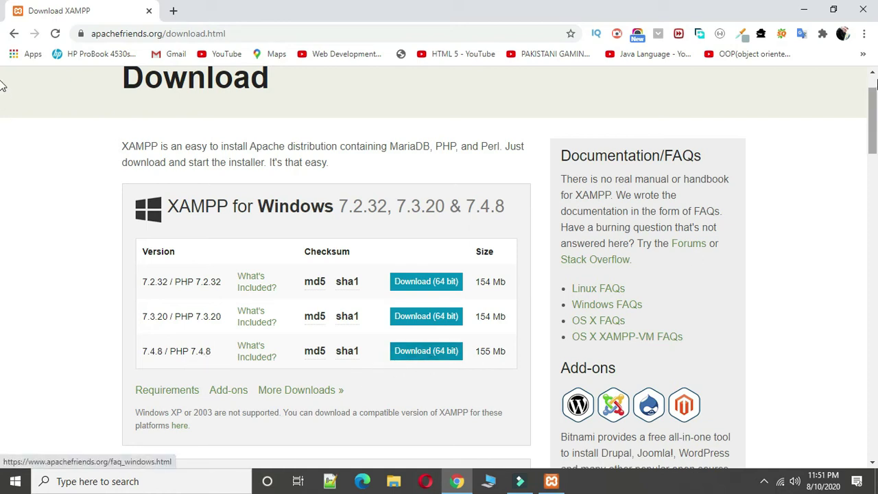
Step: Launch XAMPP Control Panel from a Start search for 'xam'
left_click(4, 477)
type("xam")
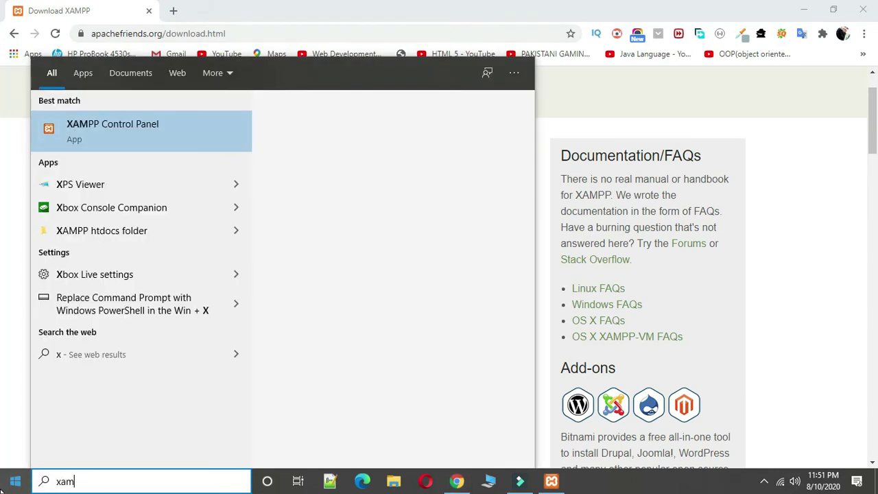
left_click(161, 132)
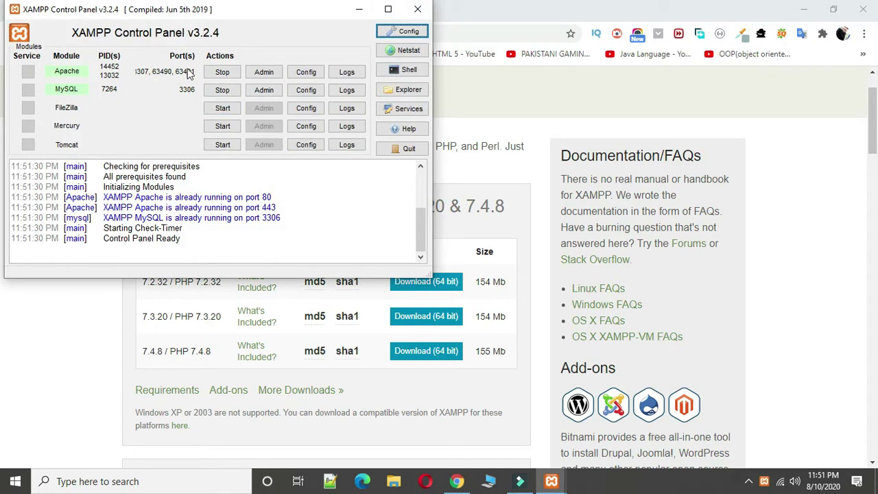
Step: Stop and then restart the Apache and MySQL servers
left_click(222, 72)
left_click(224, 90)
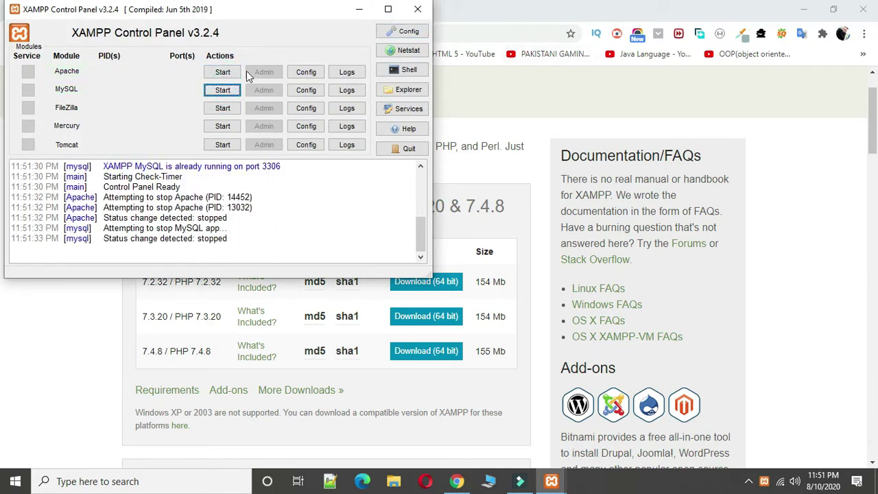
left_click(222, 72)
left_click(222, 90)
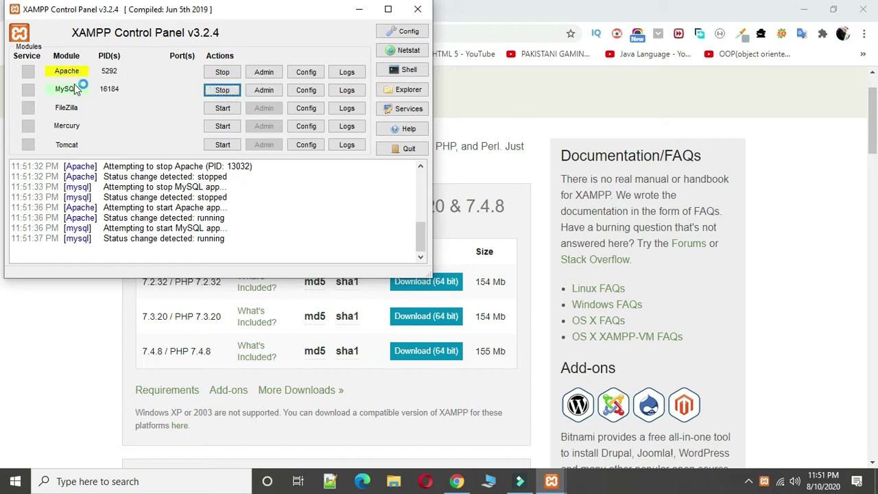
Step: Load wordpress.org in a new Chrome tab
left_click(417, 9)
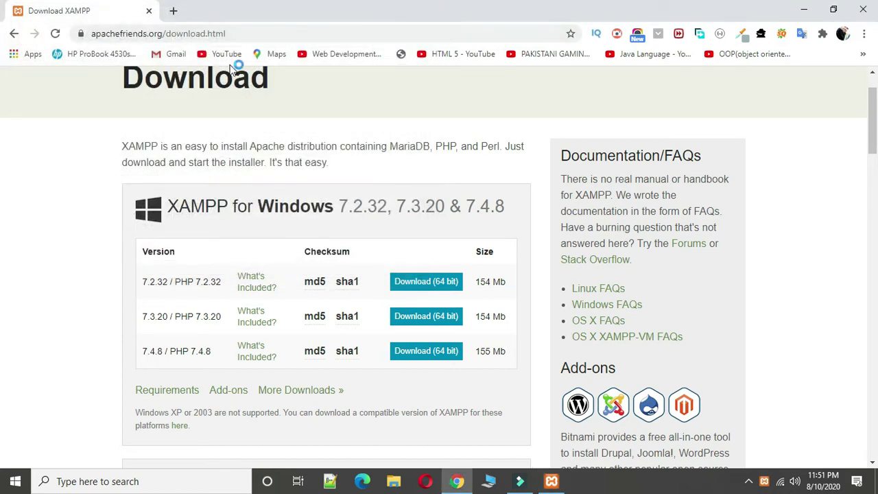
left_click(173, 11)
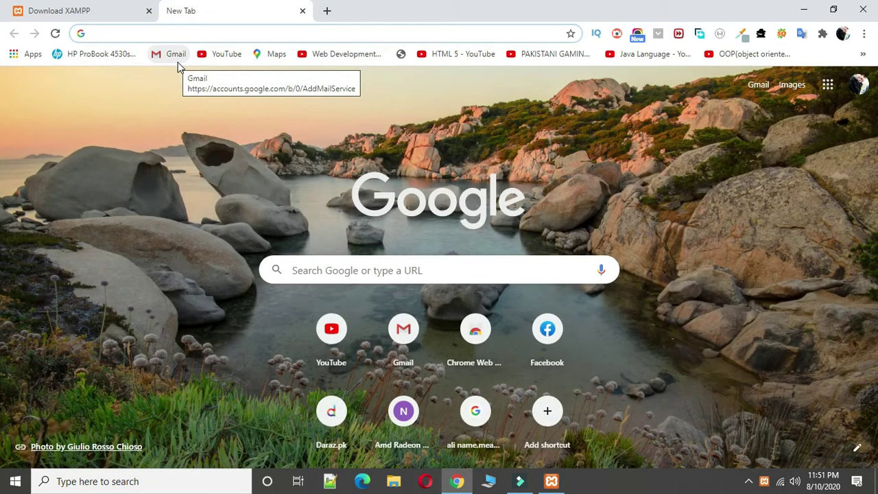
type("wordpress.org")
key("Return")
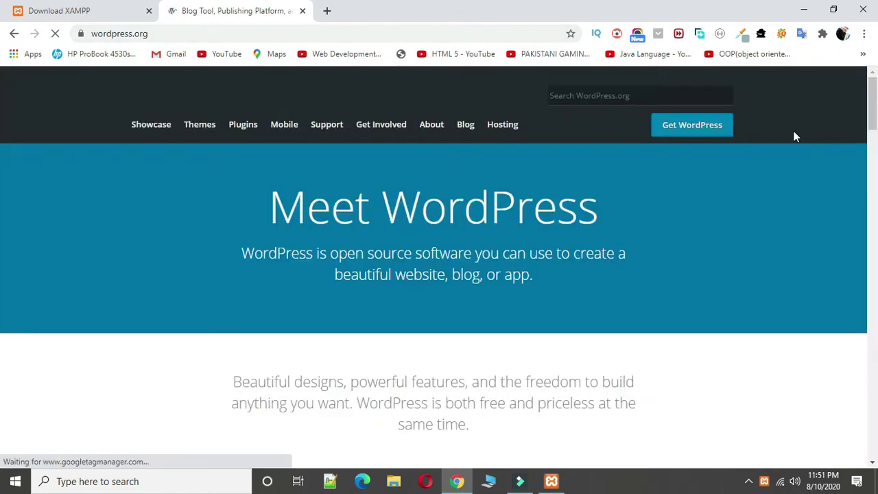
Step: Reach the WordPress 5.4.2 download page and place the wordpress-5.4.2 archive beside the desktop's LEARN lettering
left_click(708, 134)
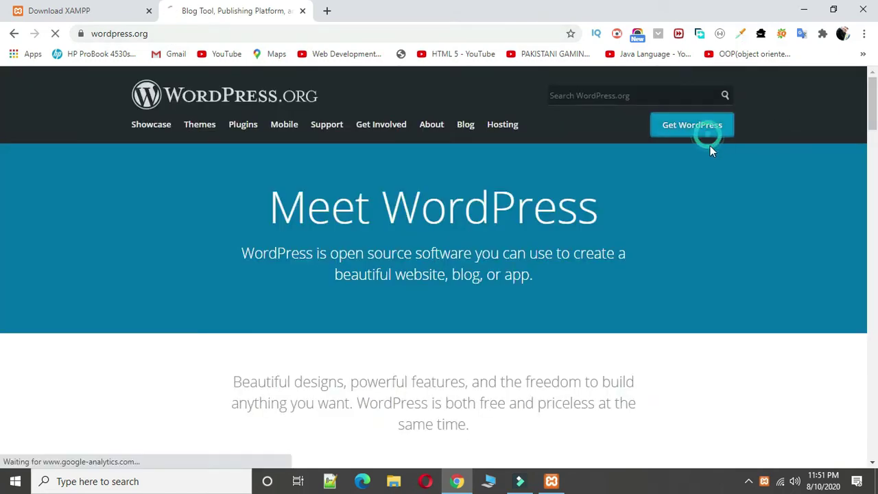
scroll(488, 233, "down", 3)
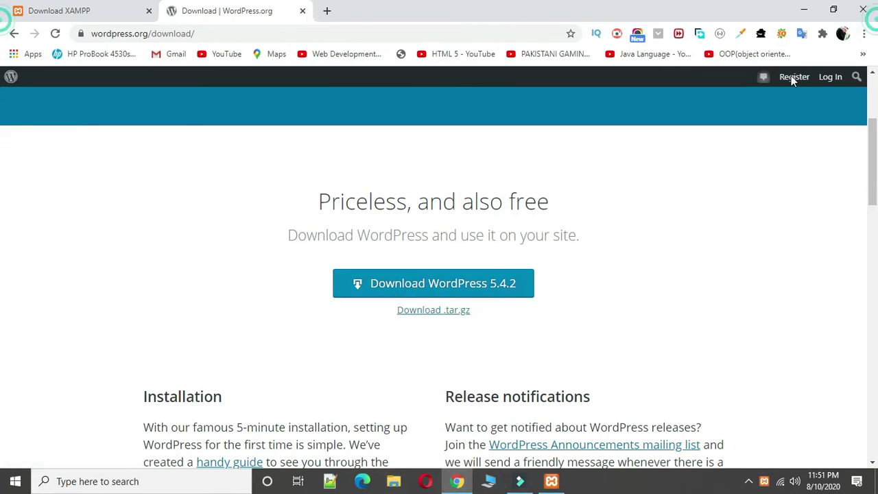
left_click(804, 10)
left_click_drag(85, 159, 598, 163)
Step: Inspect the wordpress-5.4.2 zip's contents in WinRAR, then close it
double_click(598, 162)
right_click(599, 162)
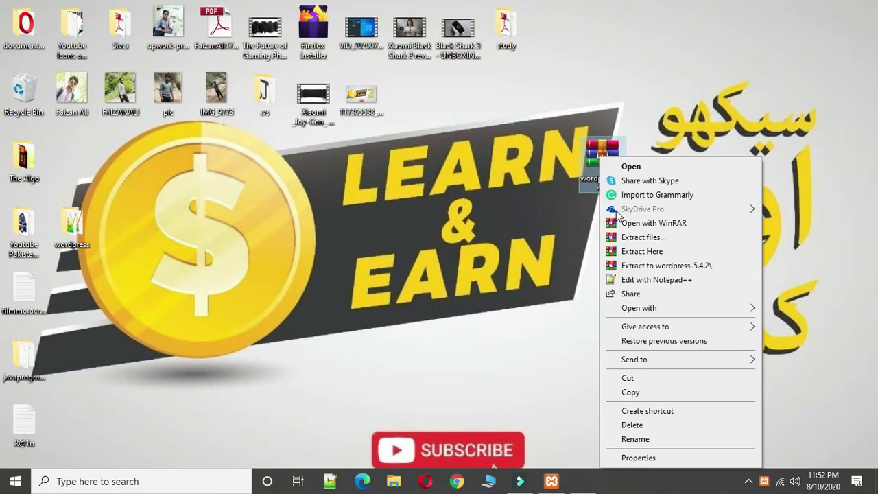
left_click(684, 35)
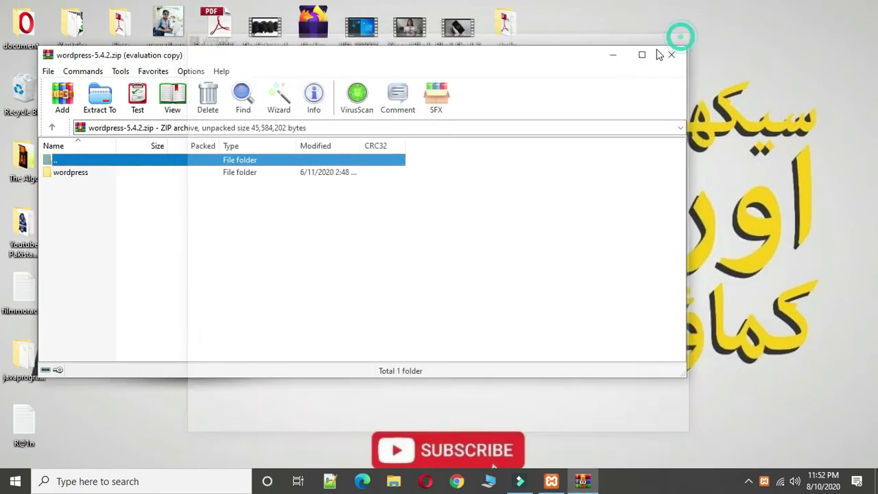
left_click(668, 54)
Step: Extract the archive onto the desktop and copy the resulting wordpress folder
right_click(601, 153)
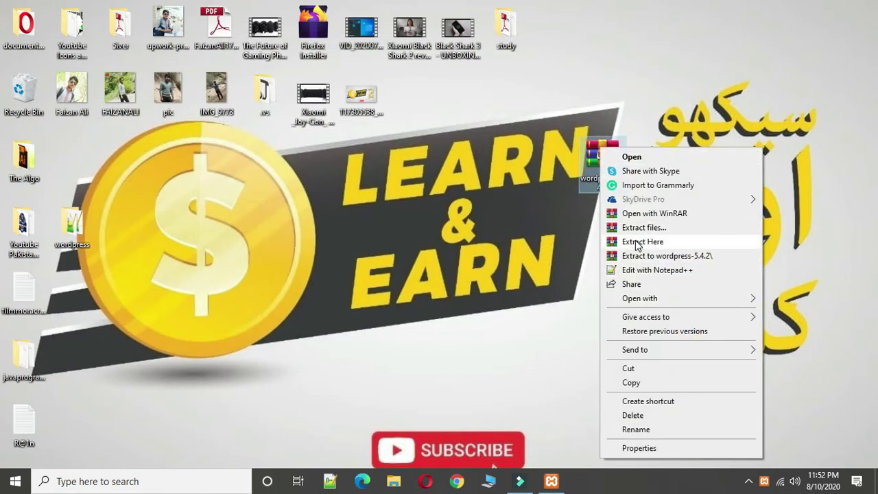
left_click(73, 229)
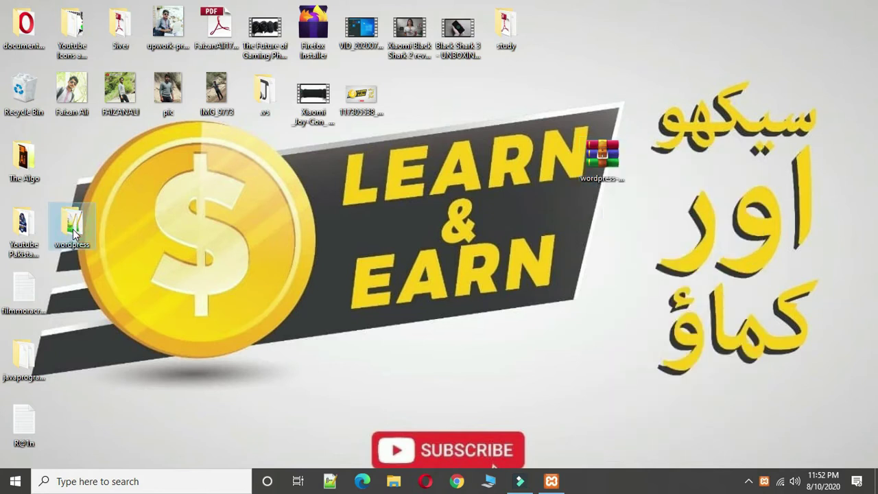
right_click(71, 229)
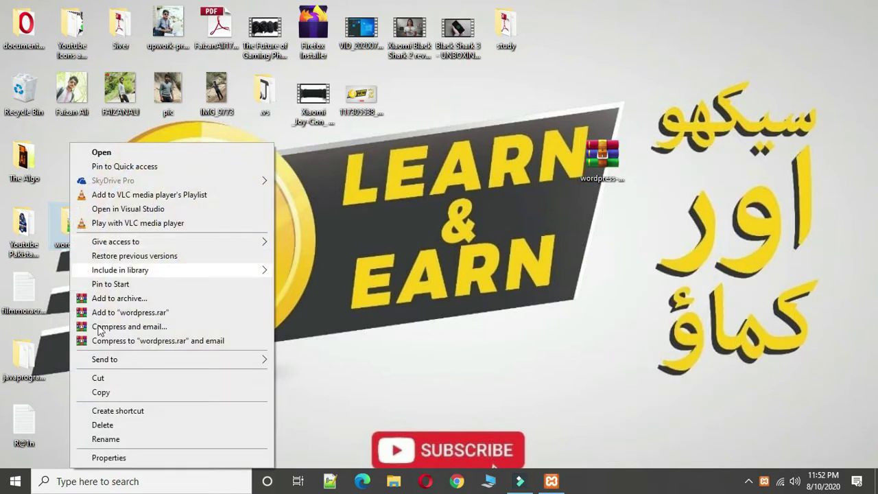
left_click(101, 392)
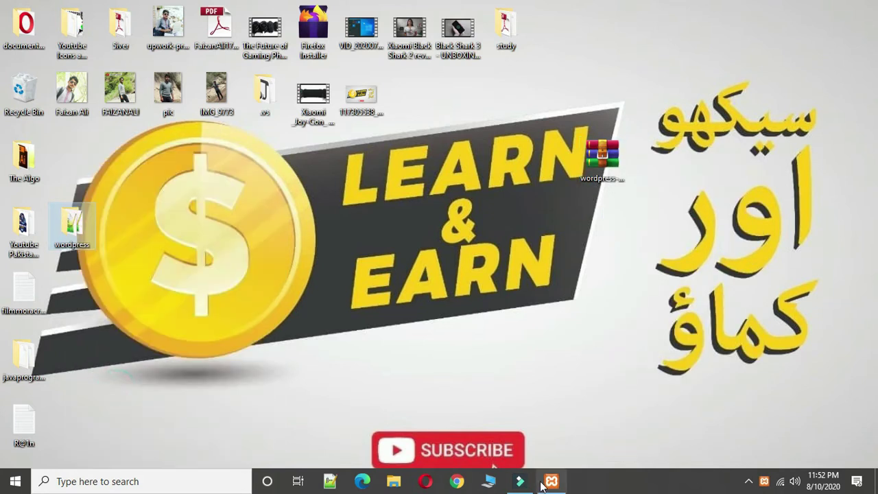
left_click(392, 482)
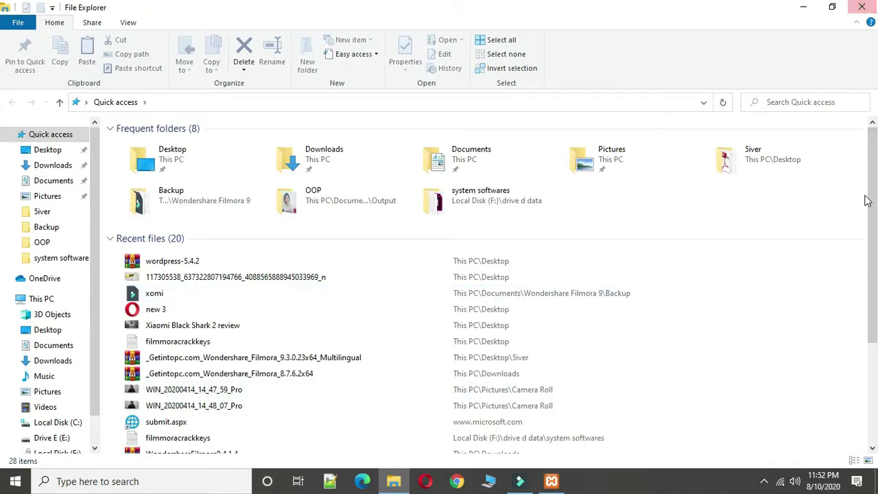
Step: Paste the wordpress folder into C:\xampp\htdocs
left_click(53, 424)
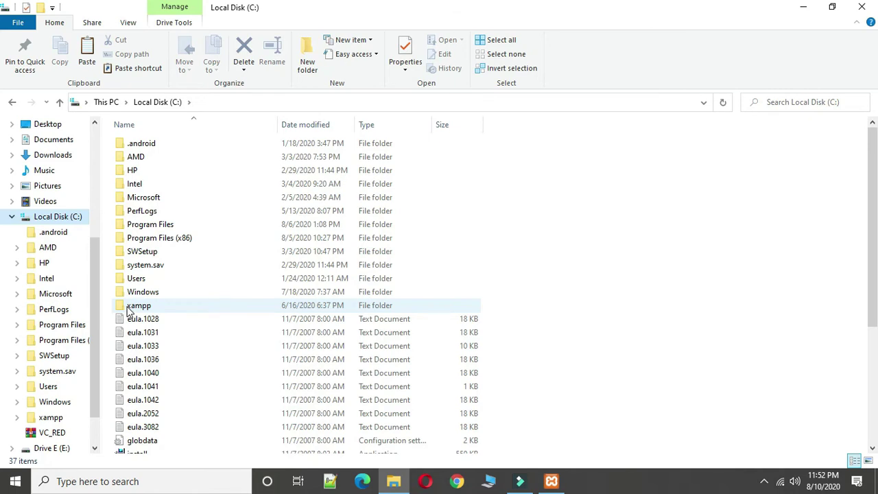
double_click(137, 306)
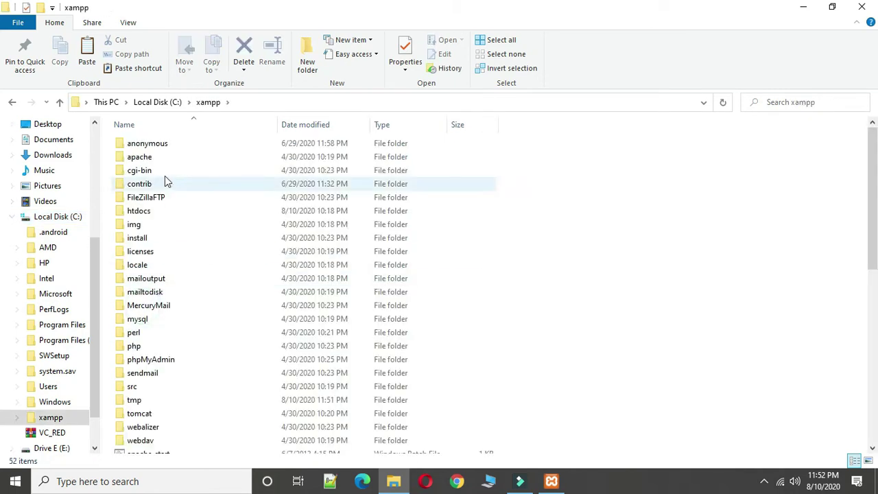
double_click(140, 210)
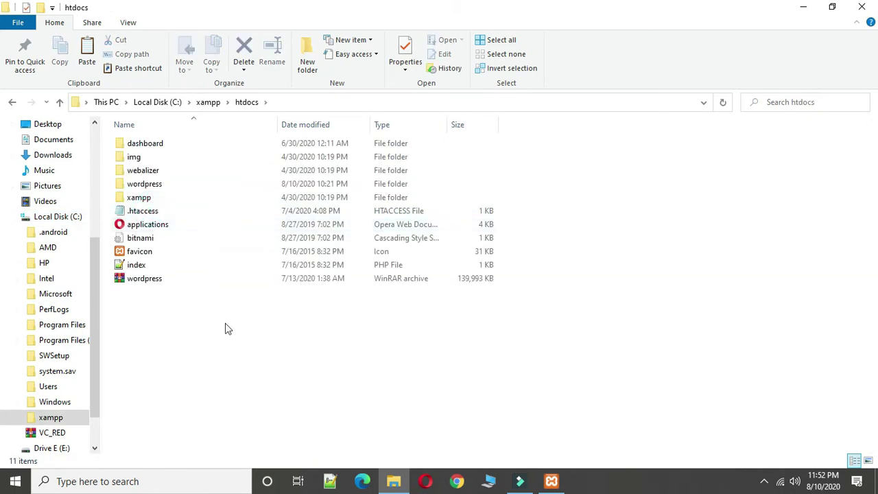
right_click(194, 375)
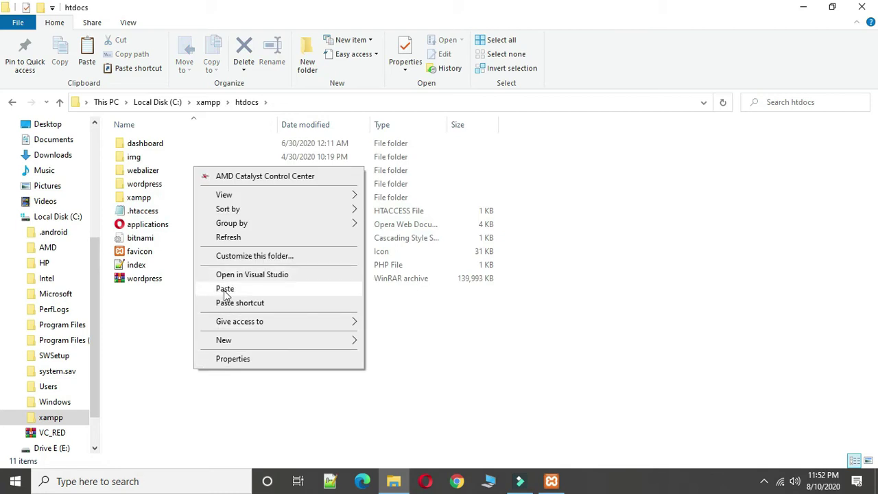
left_click(225, 289)
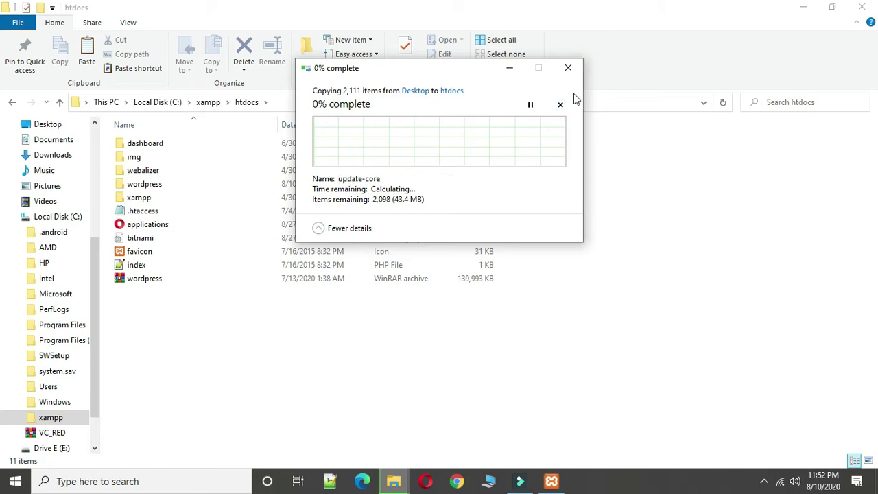
left_click(563, 69)
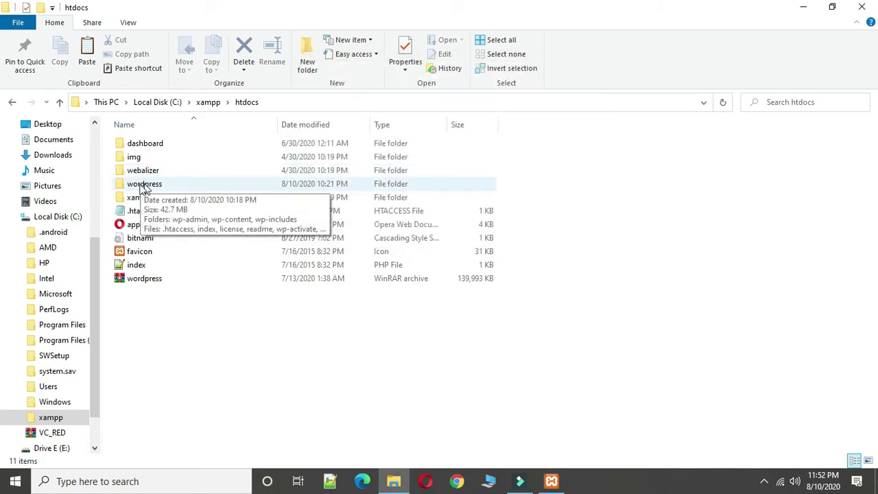
Step: Paste the wordpress folder into htdocs again and let all 2,111 items finish copying
left_click(802, 8)
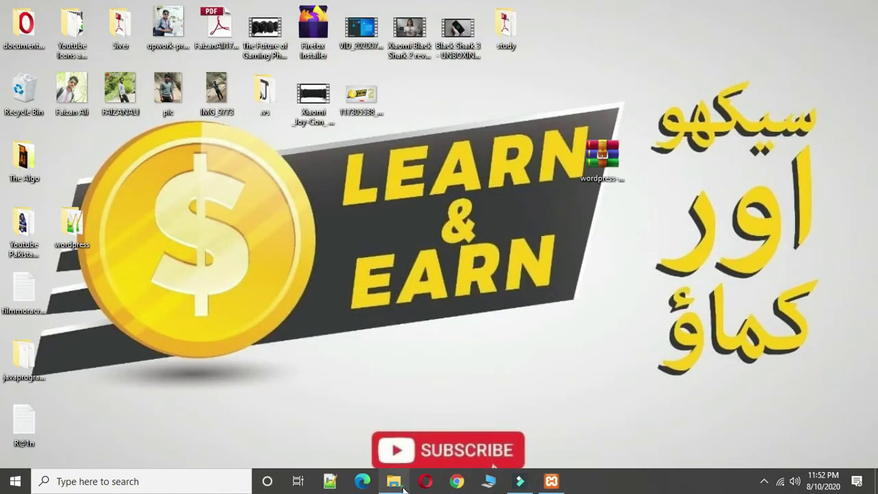
left_click(393, 481)
right_click(222, 334)
left_click(247, 198)
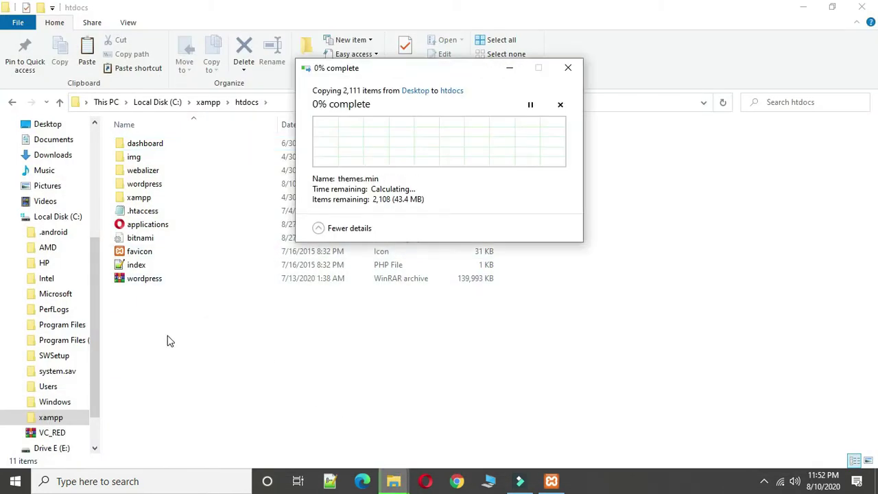
left_click(318, 229)
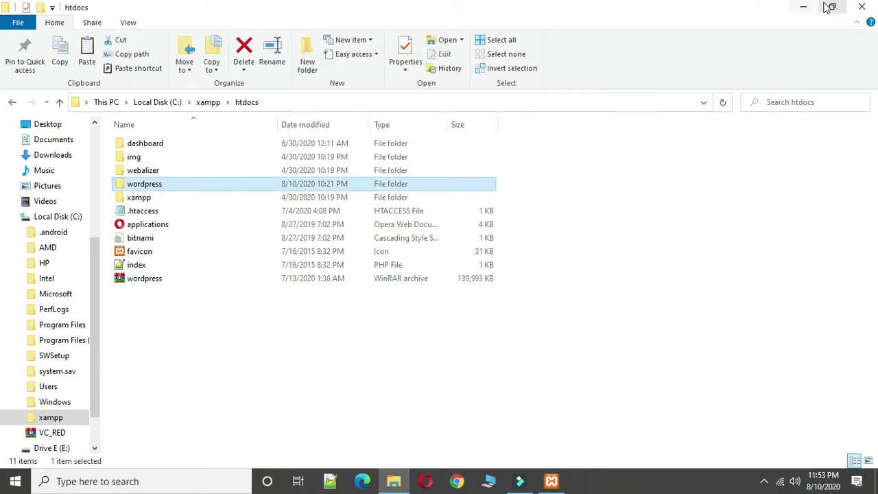
left_click(552, 481)
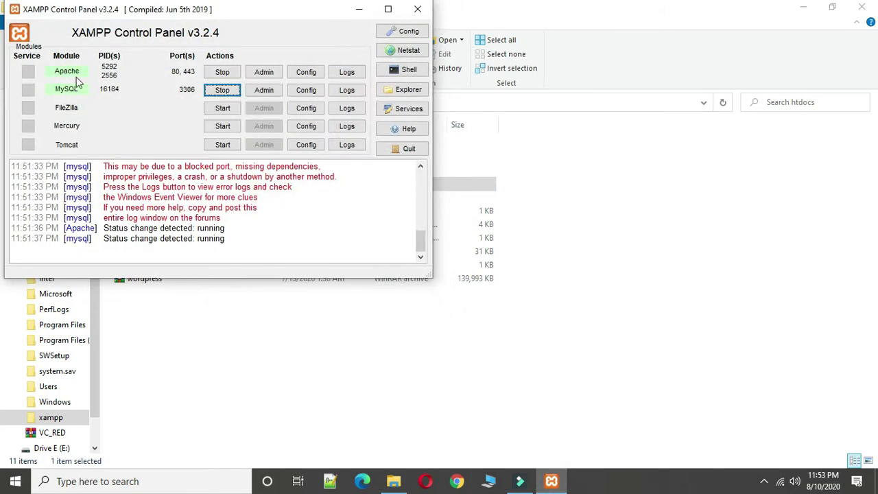
Step: Load the Welcome to XAMPP dashboard at localhost/dashboard/ in Chrome
left_click(359, 9)
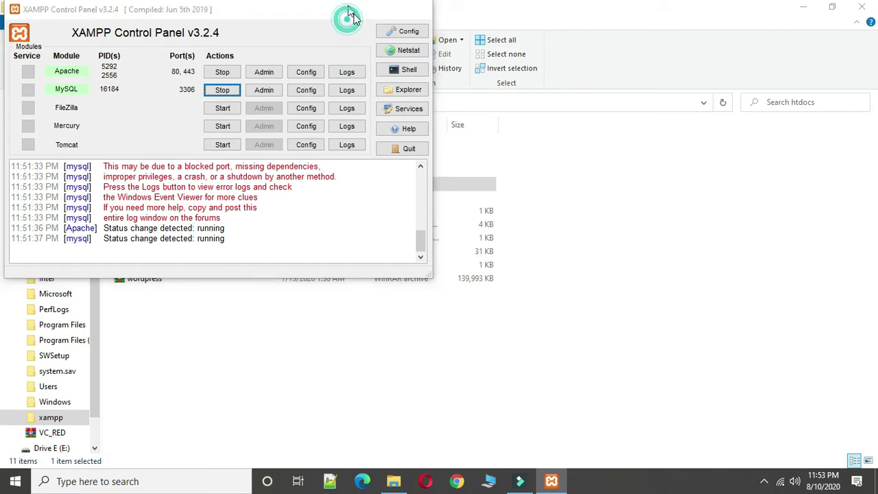
left_click(458, 481)
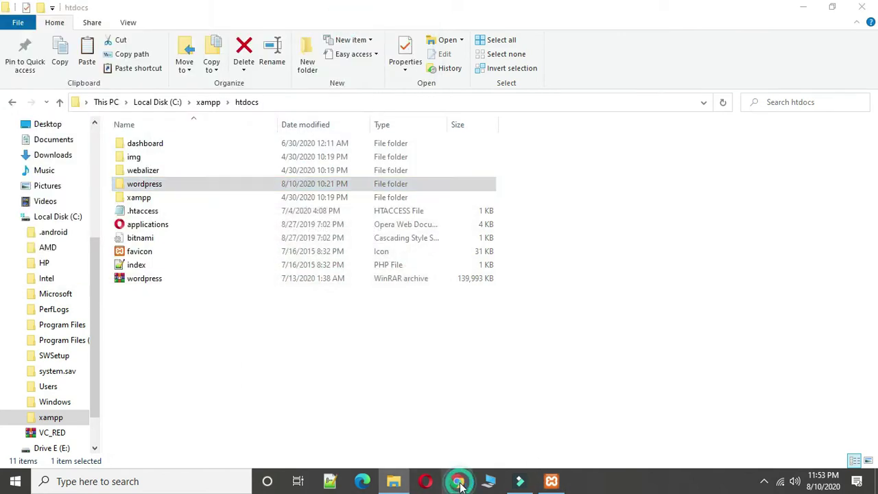
type("lo")
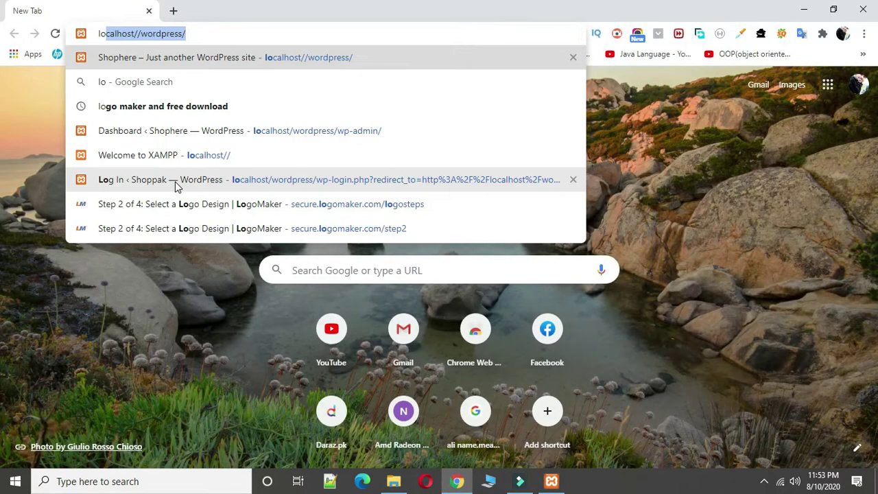
key("Right")
key("BackSpace")
key("BackSpace")
key("BackSpace")
key("BackSpace")
key("BackSpace")
key("BackSpace")
key("BackSpace")
key("BackSpace")
key("BackSpace")
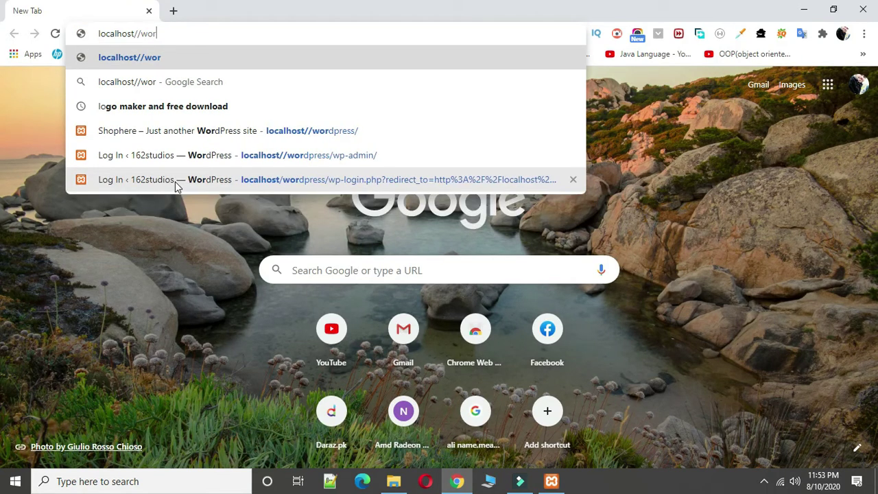
key("BackSpace")
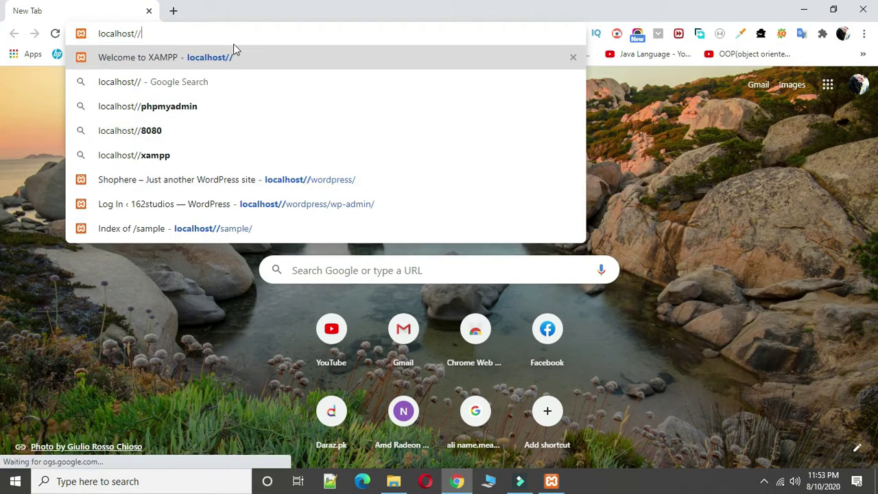
left_click(243, 62)
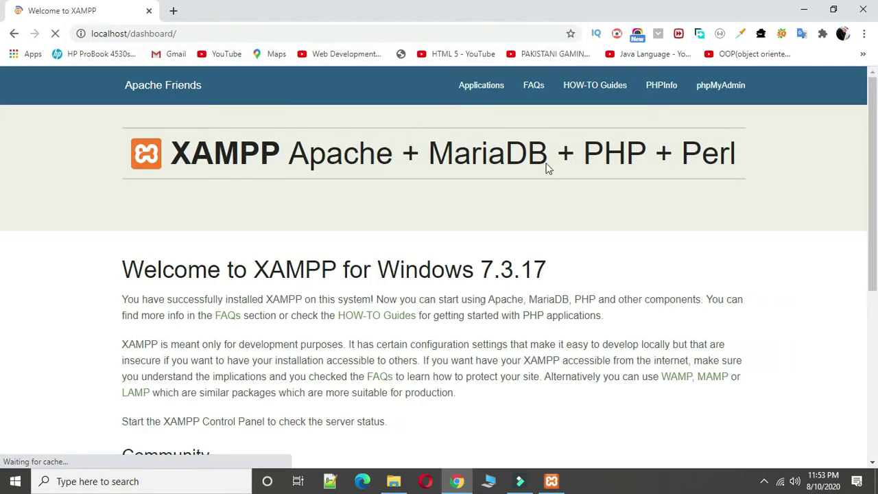
Step: Open phpMyAdmin and drop the existing wordpress database
left_click(727, 91)
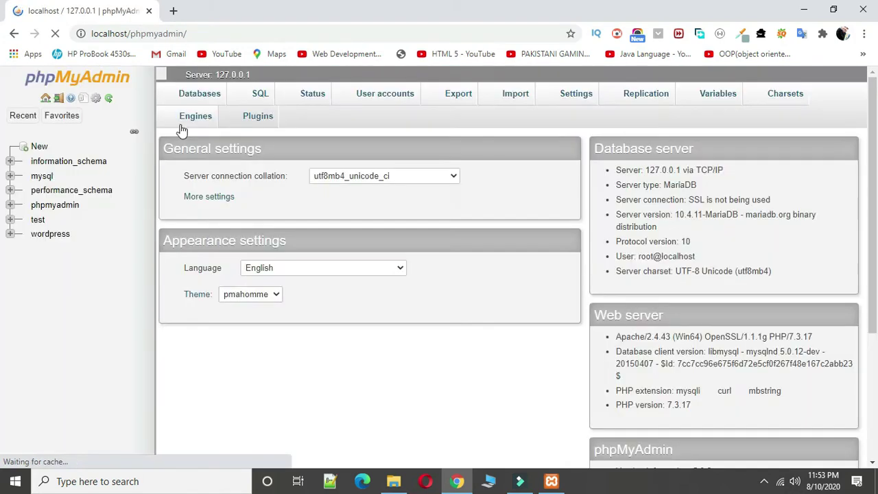
scroll(34, 192, "down", 1)
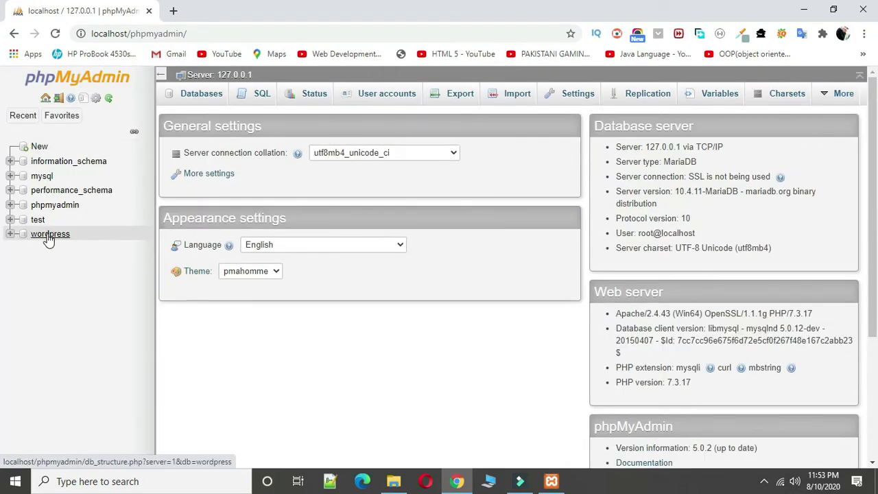
left_click(49, 234)
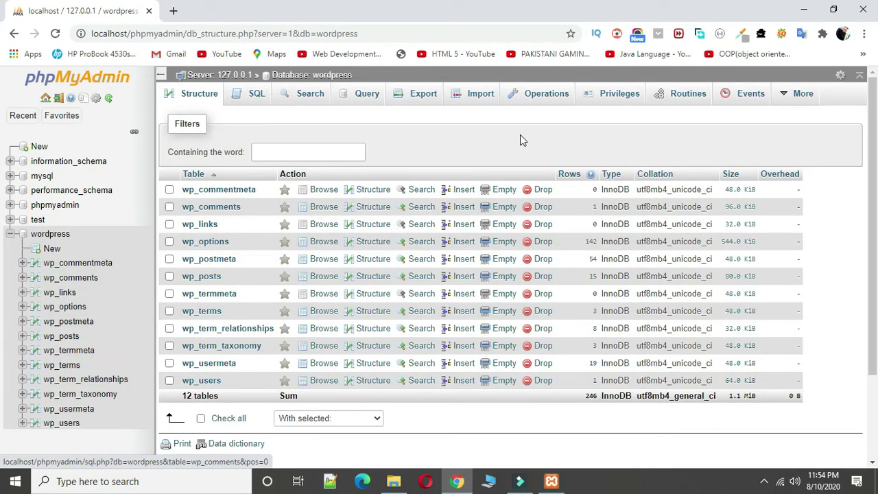
left_click(521, 100)
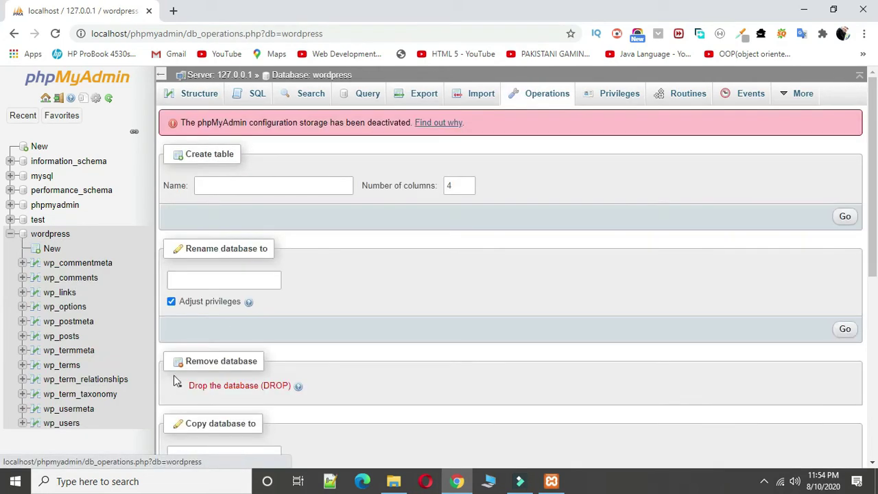
left_click(218, 387)
left_click(447, 309)
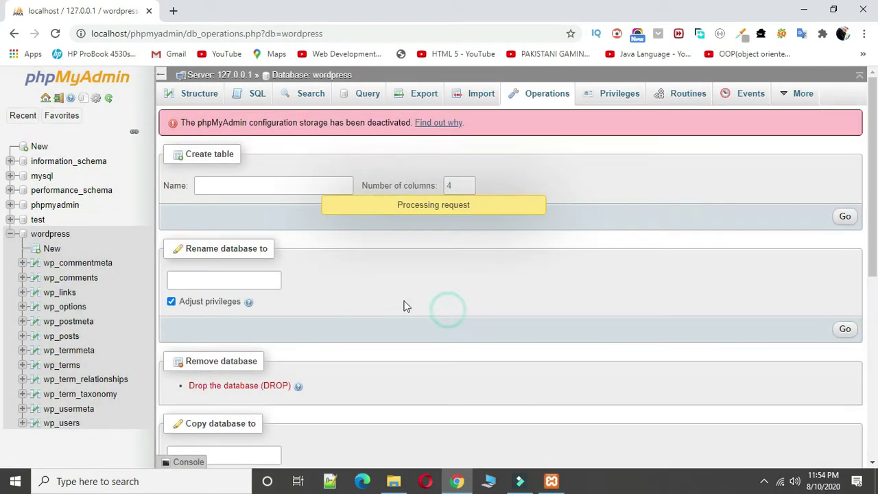
Step: Create a new empty database named wordpress
left_click(39, 148)
left_click(221, 189)
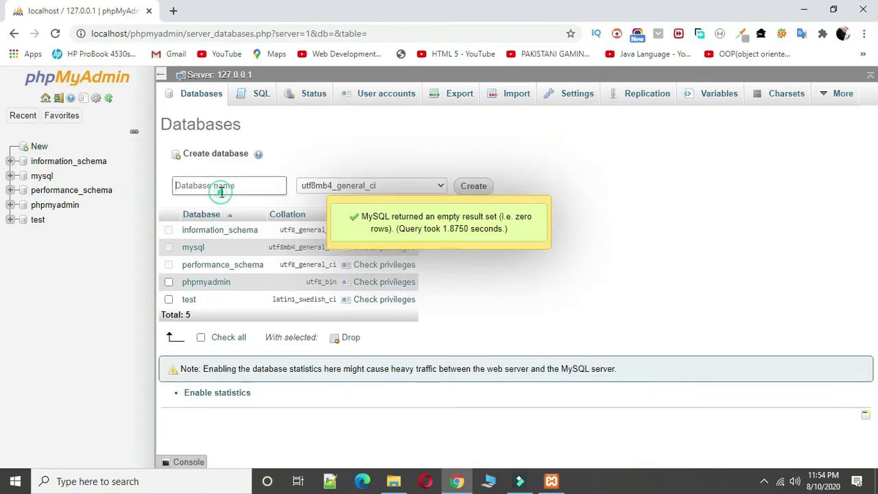
type("wordpress")
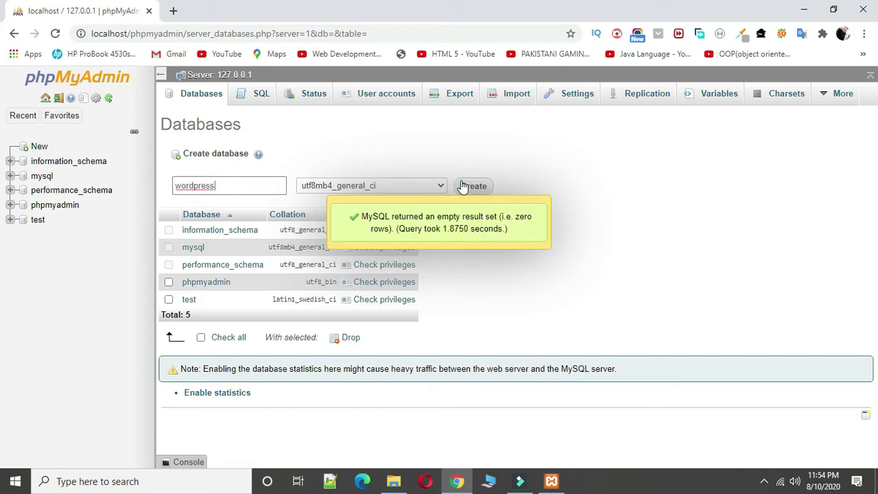
left_click(463, 186)
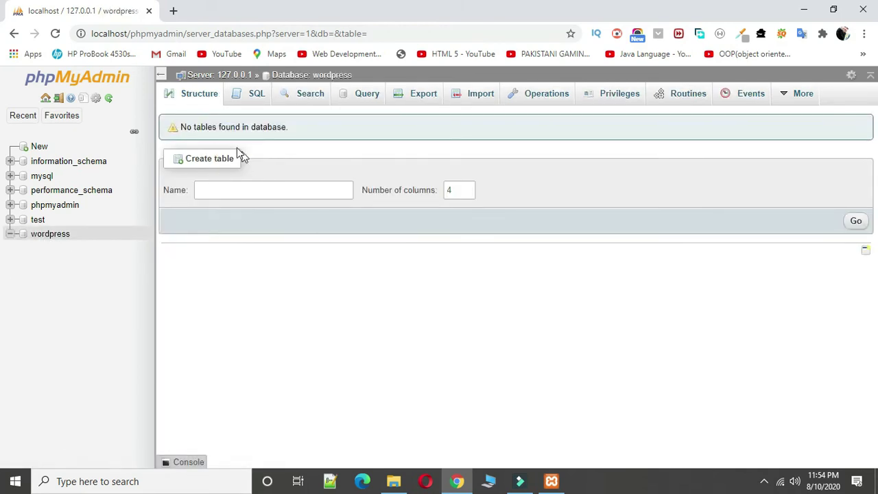
Step: Load localhost/wordpress in a fresh tab and continue the installer in English (United States)
left_click(173, 11)
left_click(147, 11)
left_click(167, 34)
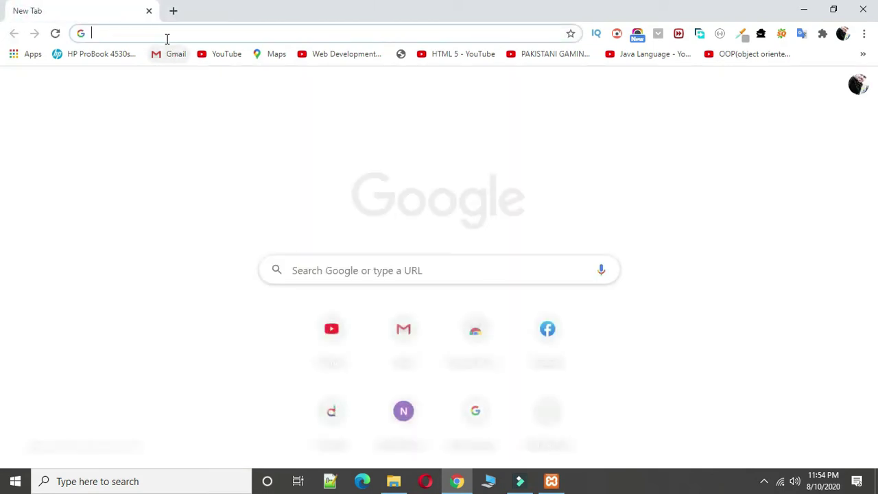
type("lo")
key("Right")
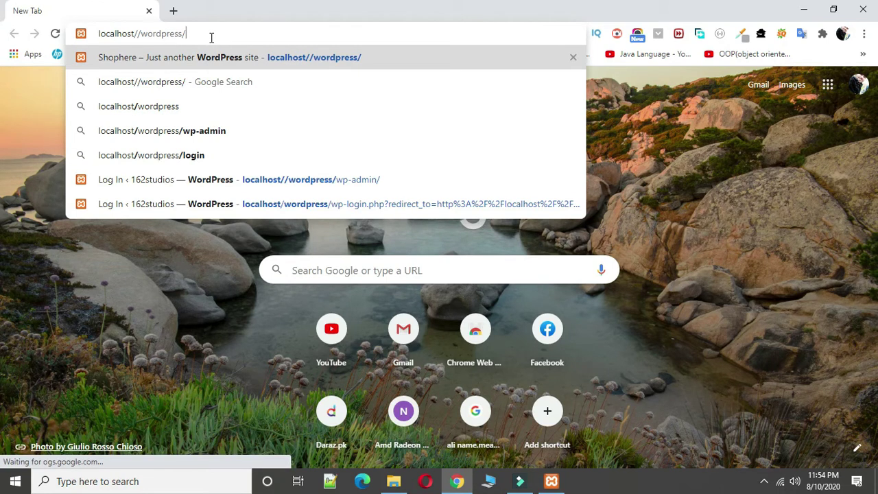
key("Return")
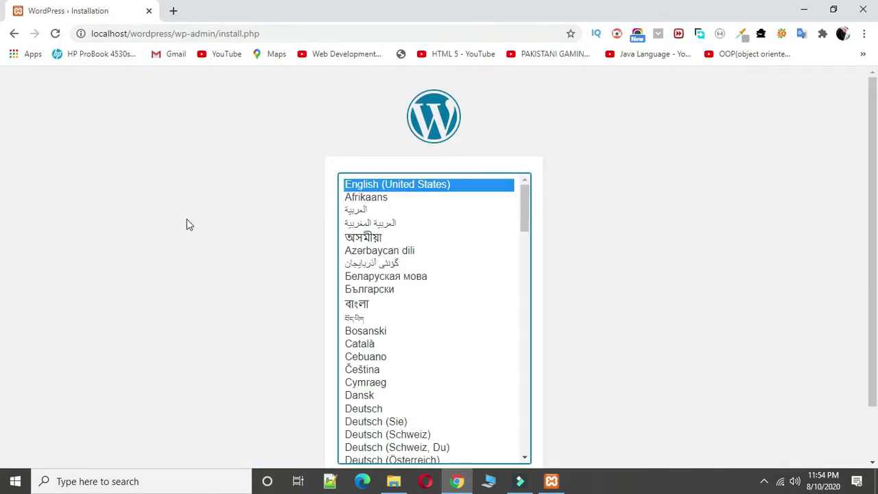
scroll(186, 219, "down", 1)
left_click(514, 424)
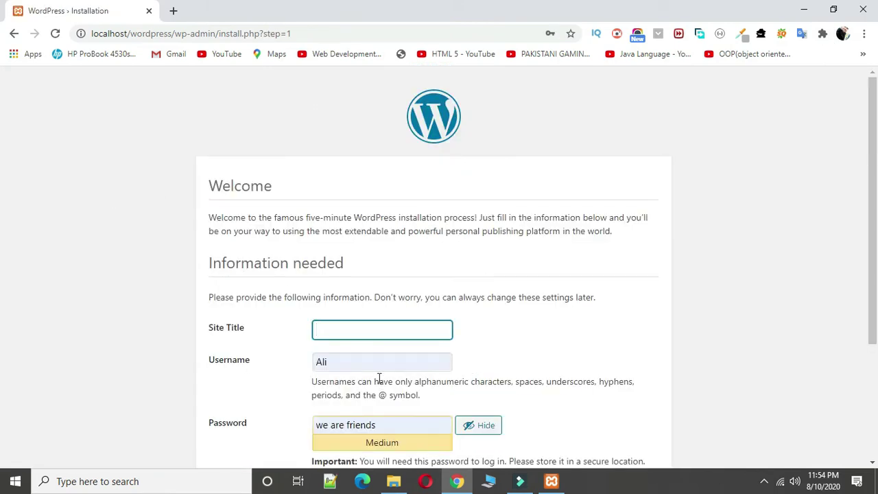
Step: Enter site title shope, the admin credentials and e-mail, and install WordPress
scroll(356, 336, "down", 1)
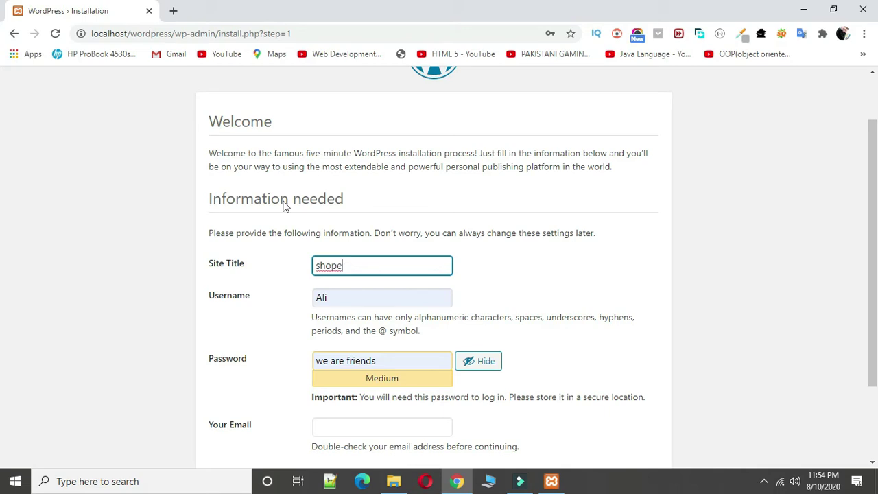
scroll(273, 247, "down", 2)
left_click(338, 325)
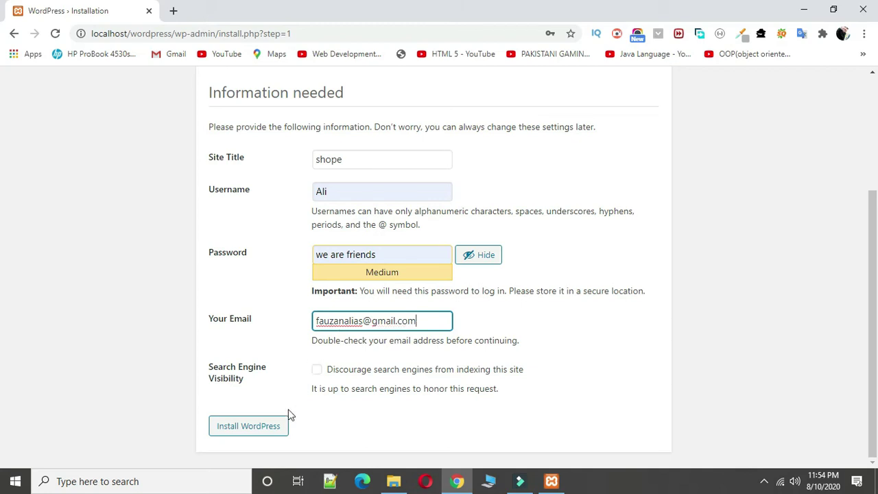
left_click(263, 426)
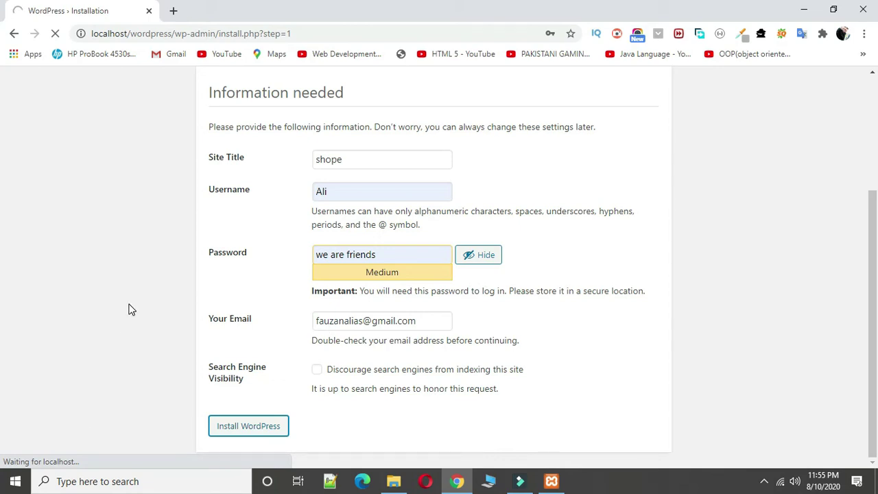
scroll(118, 309, "up", 3)
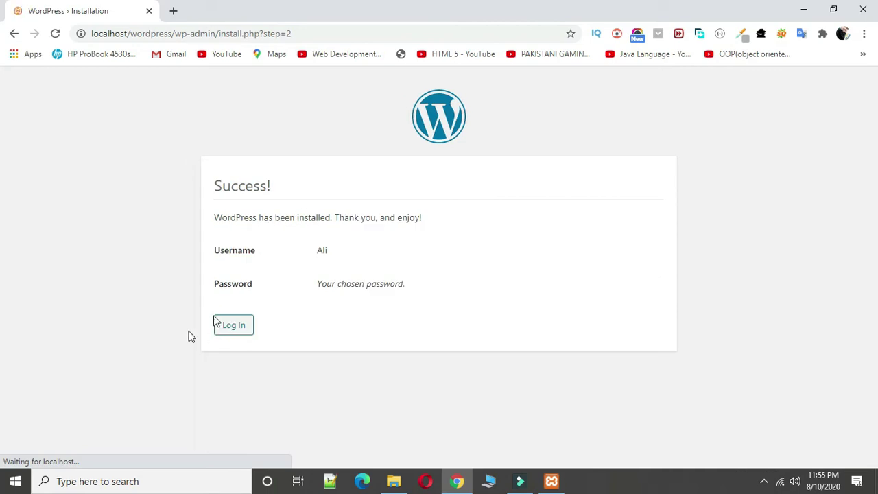
Step: Log in to the new shope site's admin Dashboard
left_click(233, 327)
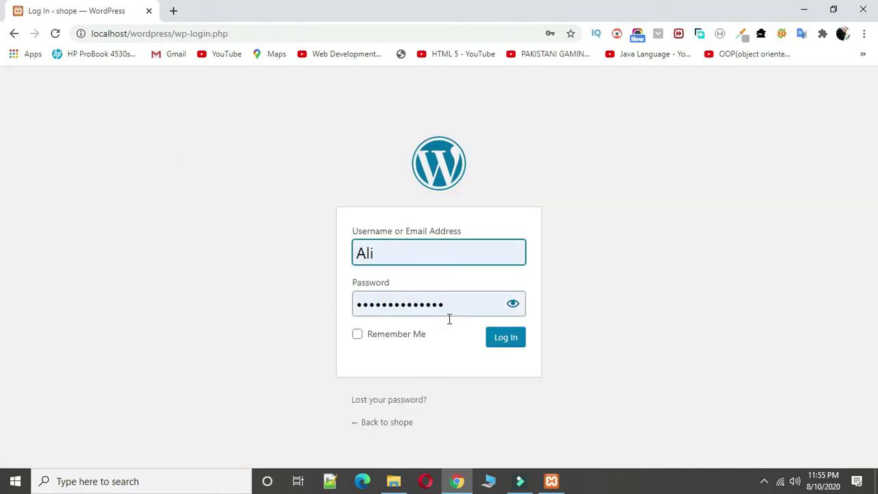
left_click(504, 337)
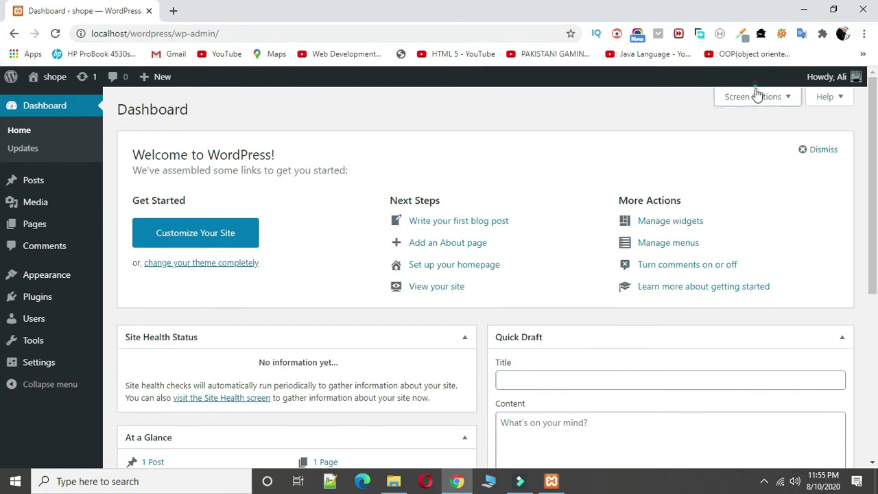
scroll(268, 380, "down", 5)
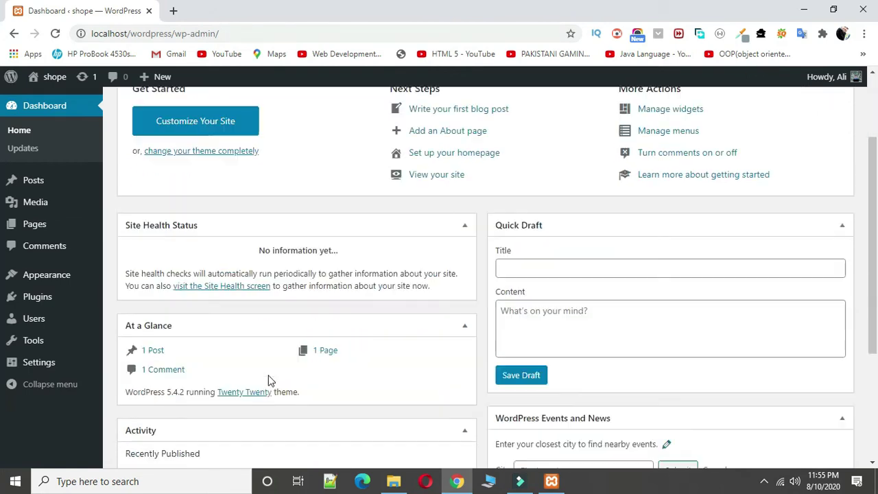
scroll(268, 380, "up", 5)
Step: Hide Site Health Status, At a Glance, Activity, Quick Draft, Events and News, and Welcome via Screen Options
left_click(731, 103)
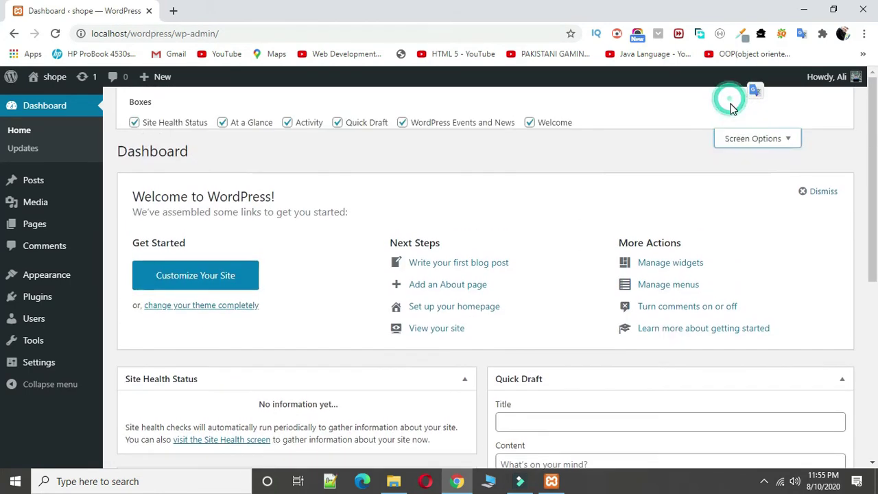
left_click(168, 124)
left_click(259, 124)
left_click(309, 125)
left_click(338, 124)
left_click(432, 124)
left_click(556, 125)
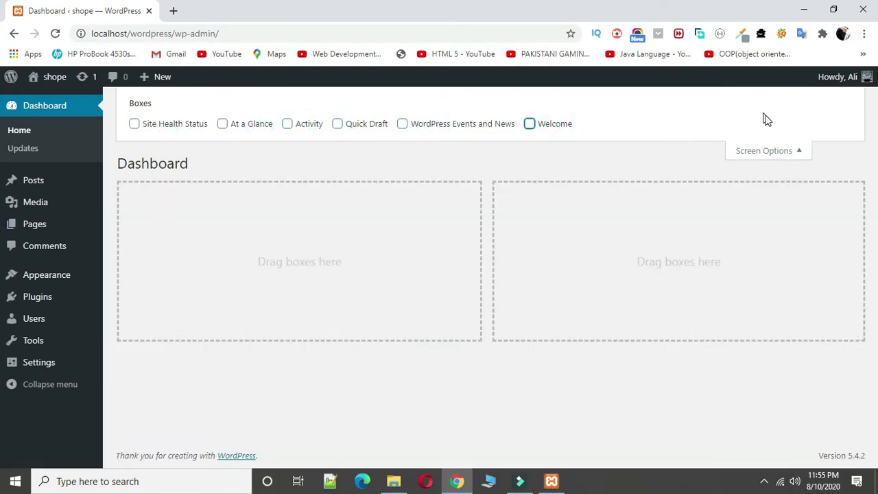
left_click(761, 149)
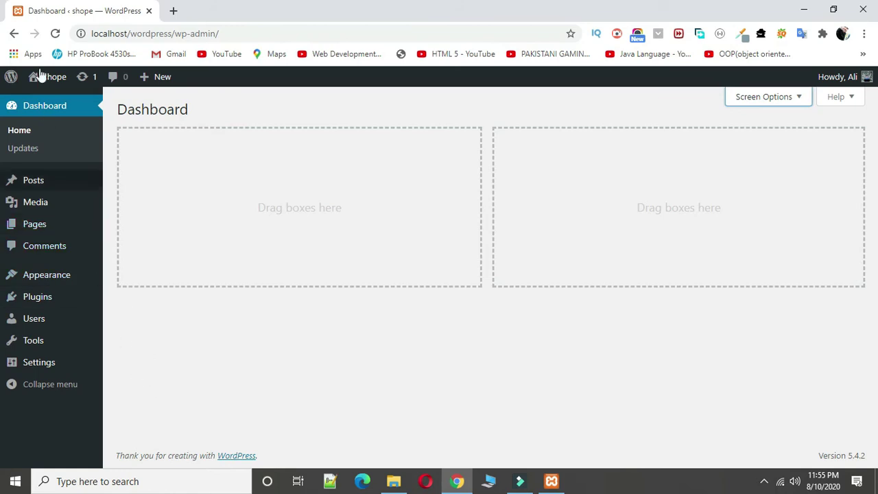
Step: Open the public shope site in a new tab and look it over
mouse_move(35, 83)
right_click(62, 102)
left_click(93, 108)
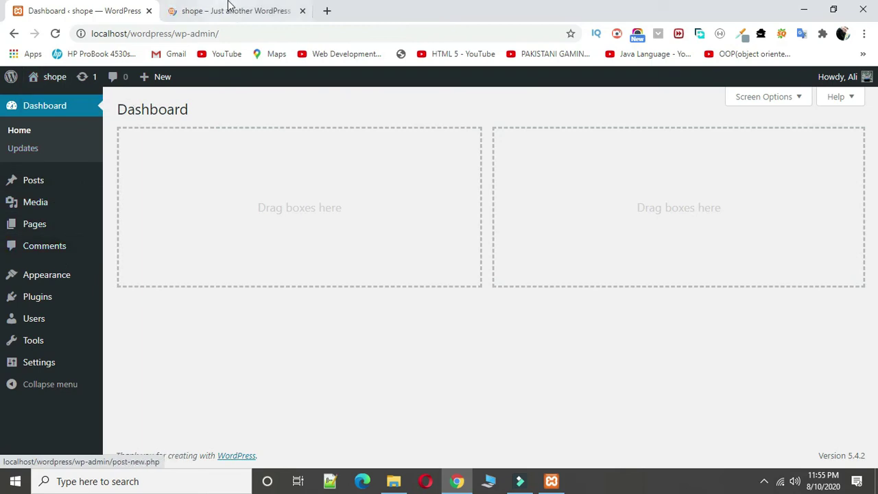
left_click(236, 14)
scroll(232, 219, "down", 15)
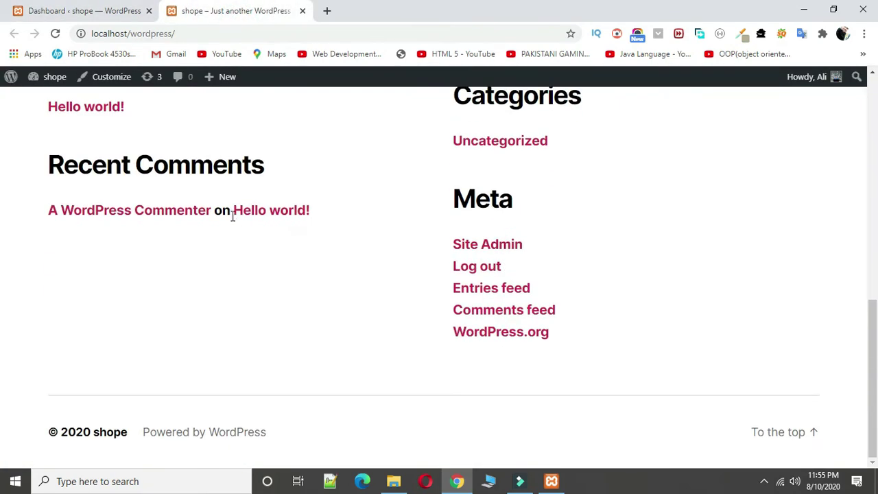
scroll(231, 218, "up", 15)
Step: Activate the Aagaz Startup theme under Appearance > Themes
left_click(39, 12)
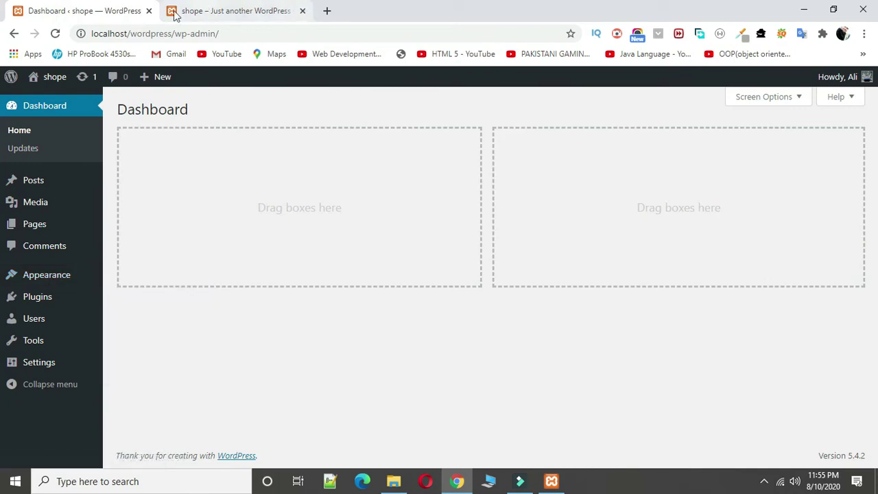
mouse_move(37, 274)
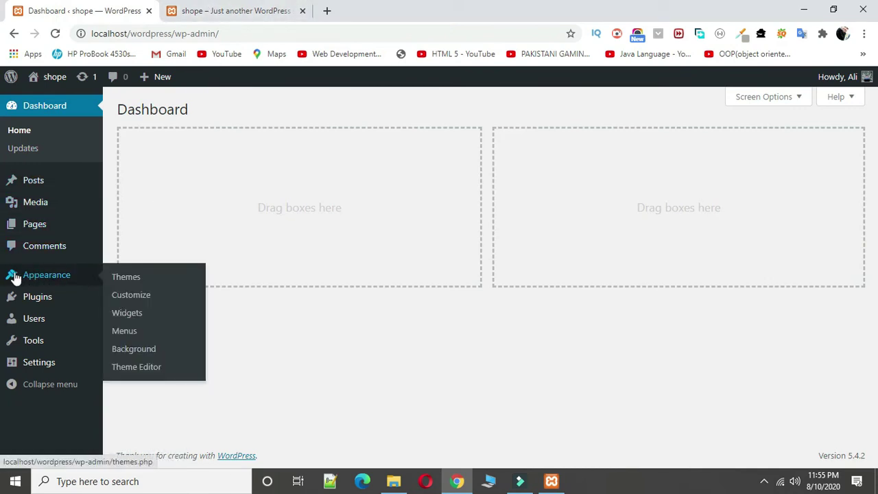
left_click(120, 277)
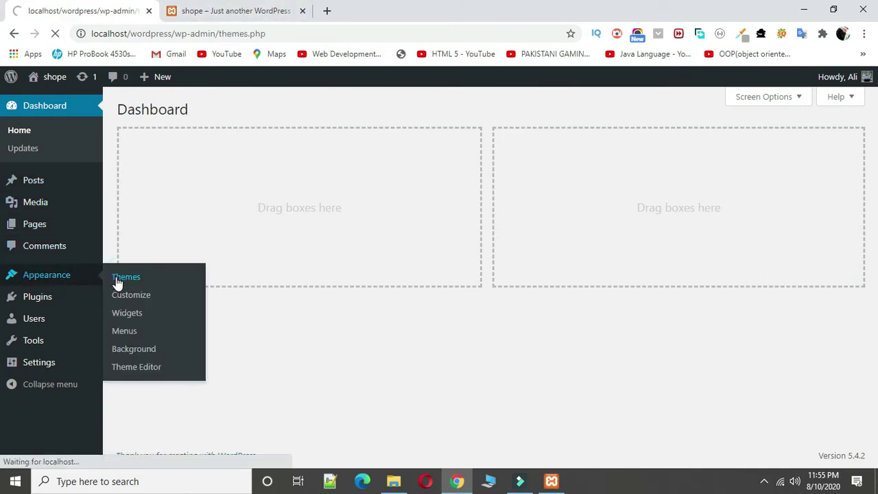
left_click(490, 299)
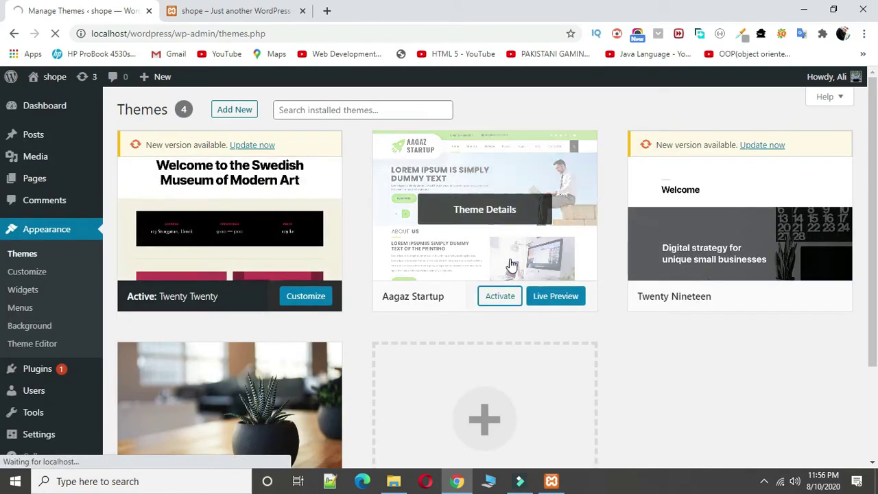
left_click(504, 299)
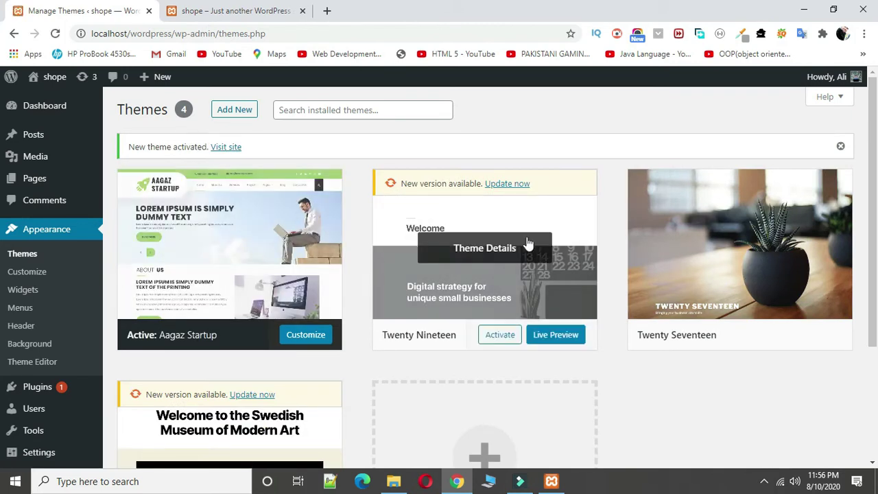
Step: Reload the site to preview Aagaz Startup and view the Hello world! post, then go to Add Themes
left_click(227, 13)
left_click(56, 33)
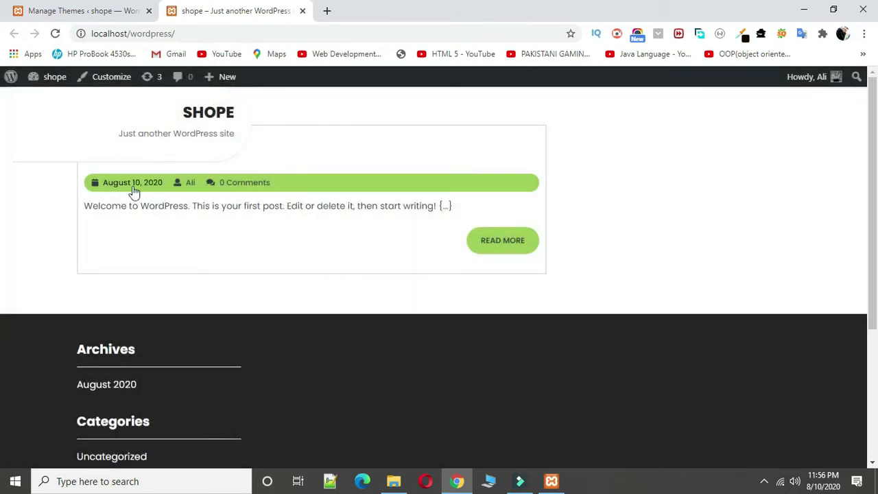
left_click(502, 248)
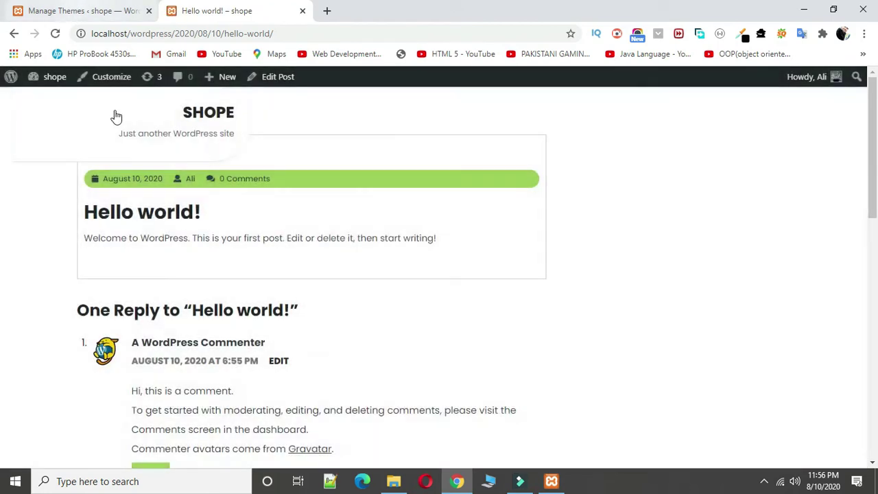
left_click(82, 10)
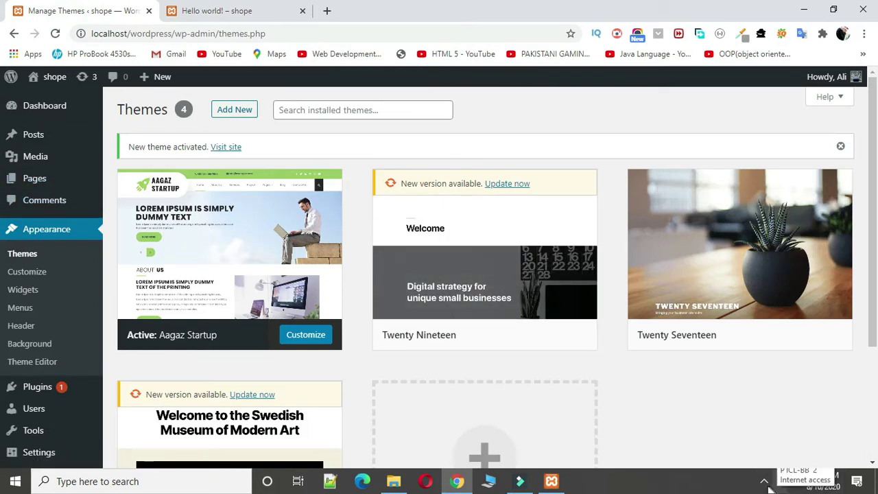
left_click(240, 115)
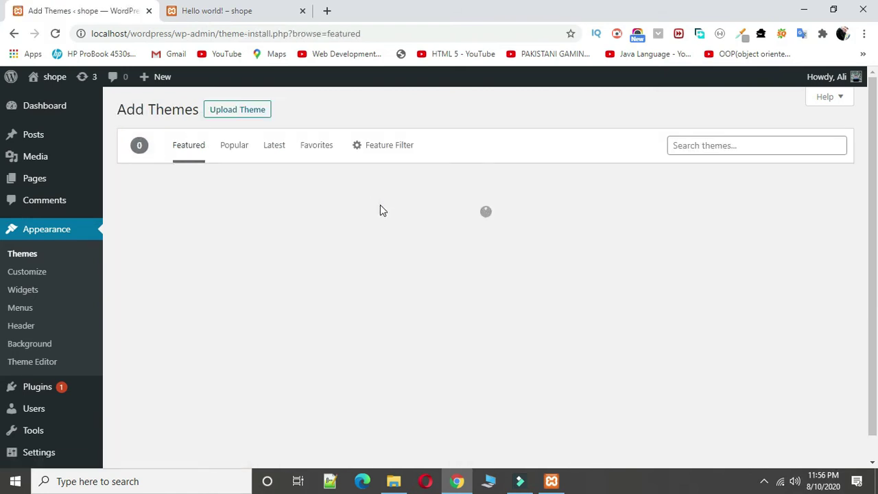
scroll(380, 274, "down", 1)
scroll(380, 280, "down", 15)
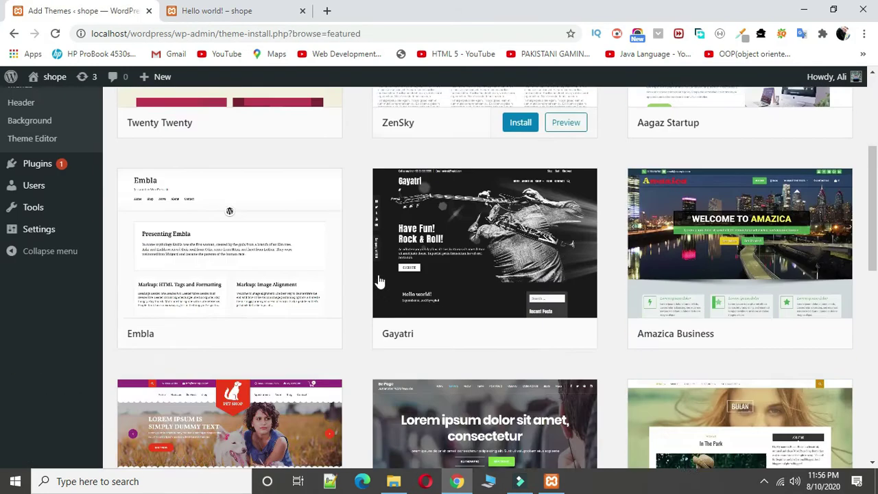
scroll(377, 282, "up", 6)
scroll(378, 281, "up", 10)
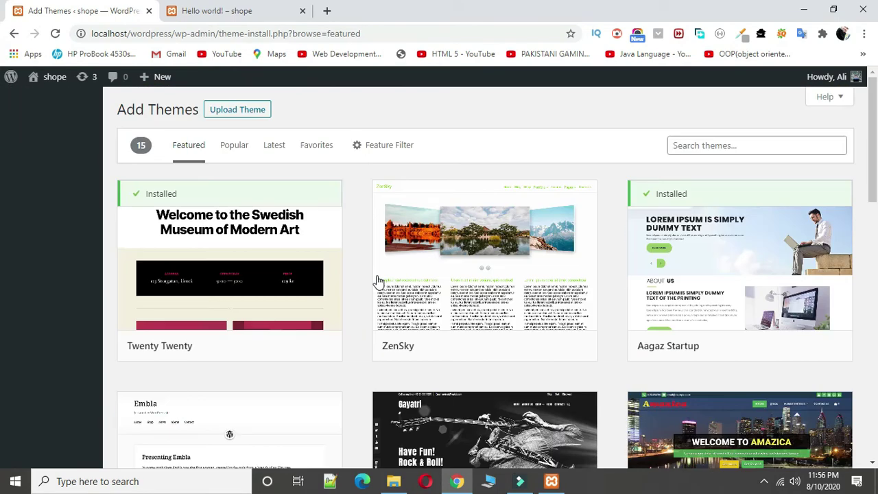
left_click(235, 145)
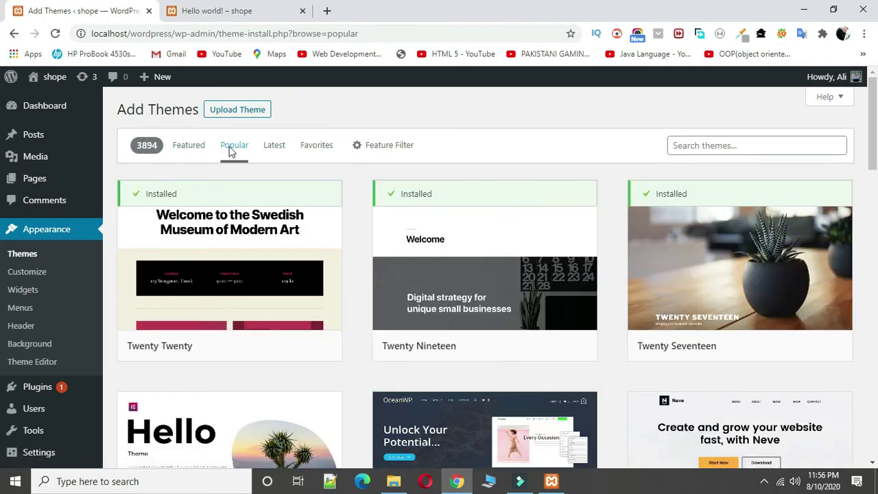
left_click(271, 149)
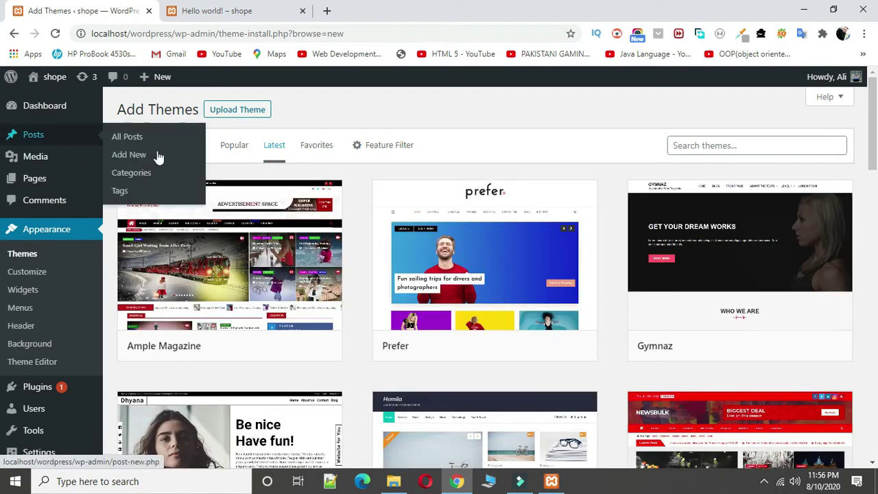
left_click(317, 149)
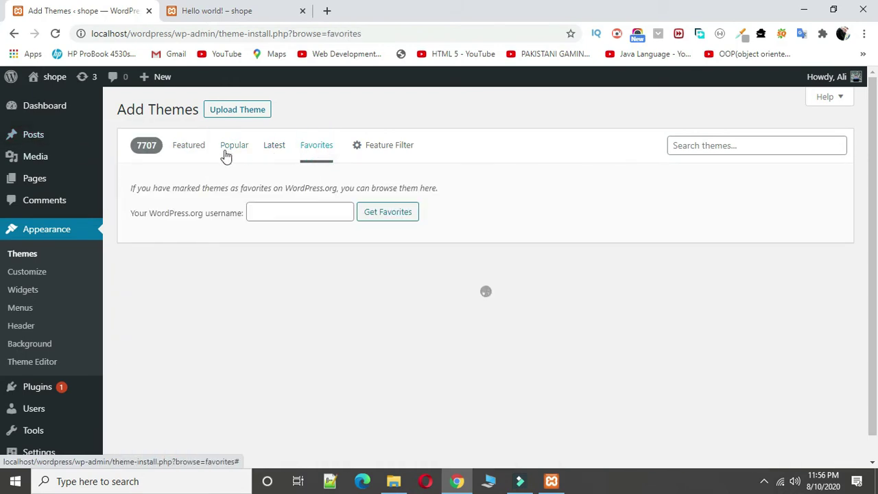
left_click(190, 150)
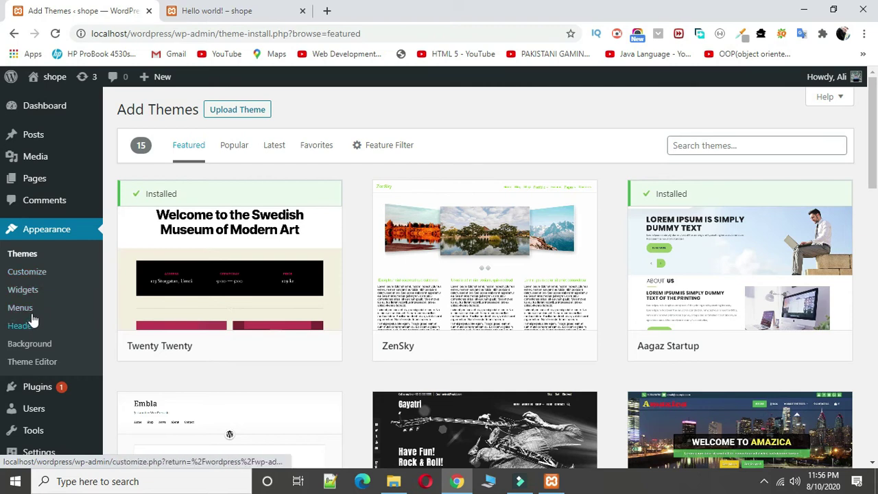
scroll(58, 295, "down", 2)
scroll(58, 294, "down", 4)
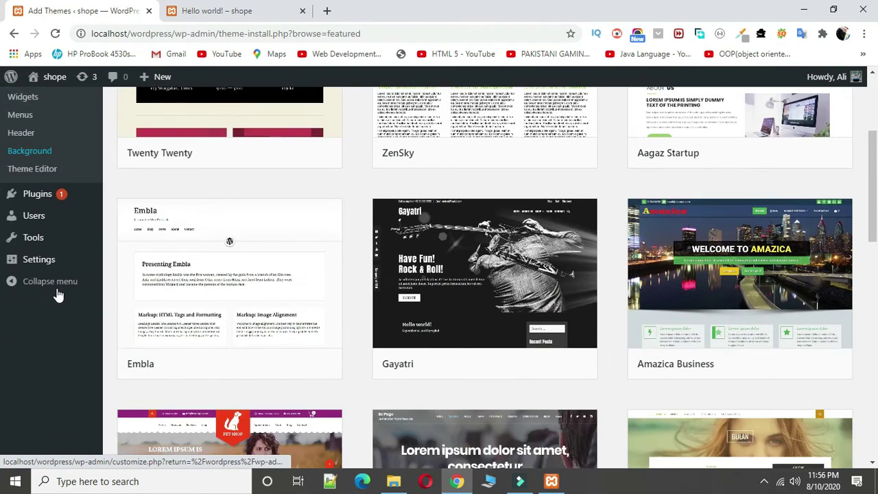
mouse_move(58, 199)
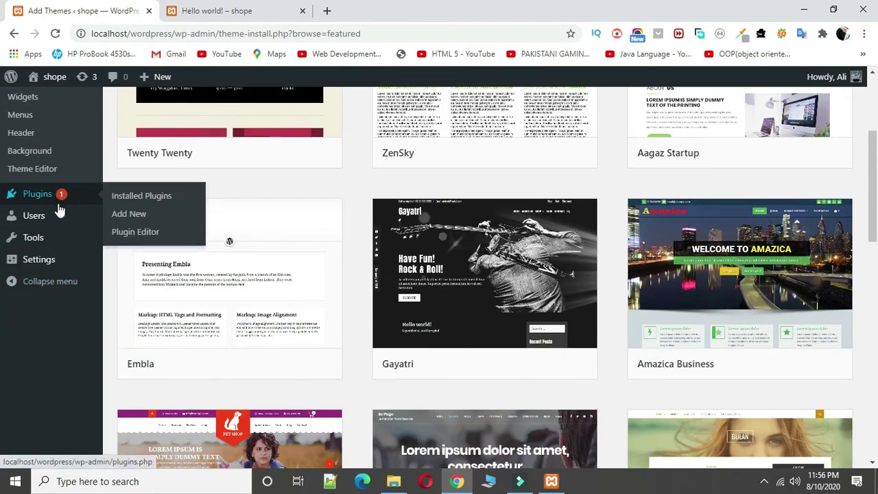
left_click(48, 198)
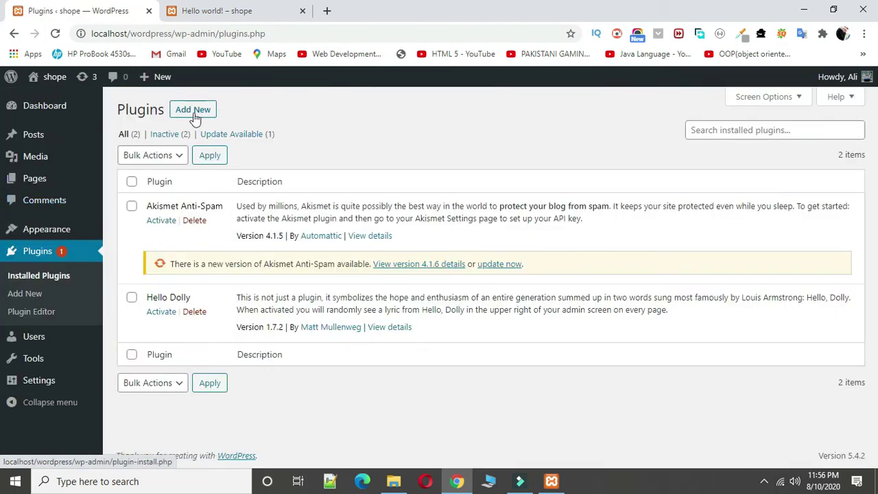
Step: Go to Add Plugins and reveal the .zip upload form, cancelling the file chooser without picking a file
left_click(194, 118)
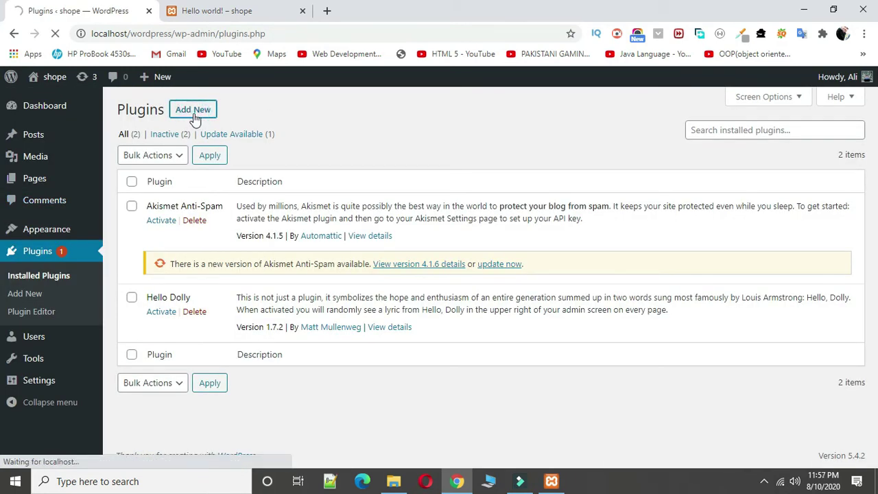
scroll(778, 232, "down", 10)
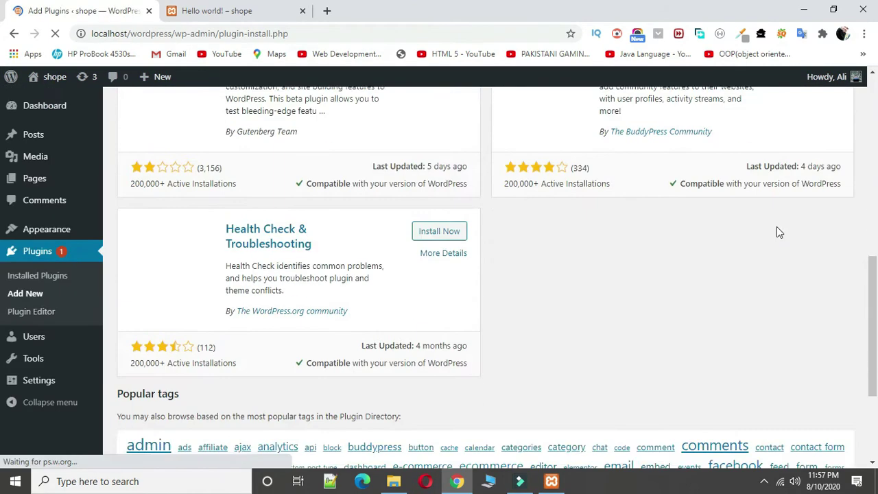
scroll(776, 232, "up", 10)
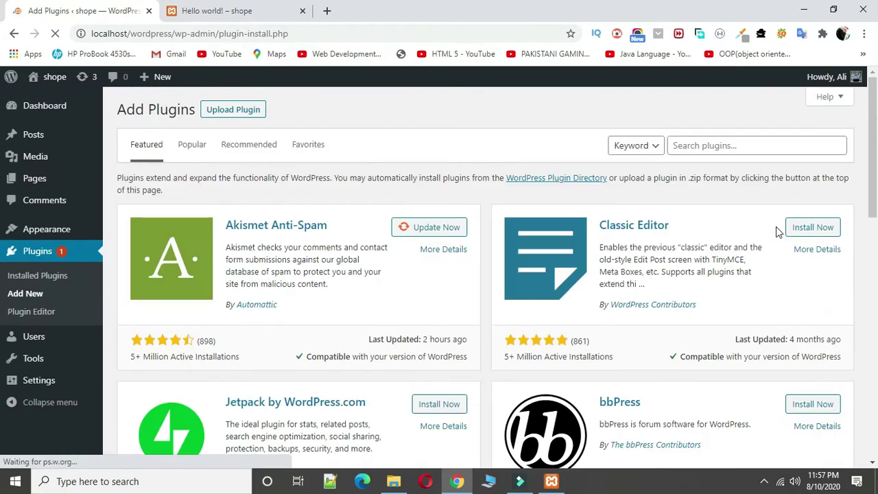
left_click(253, 111)
left_click(407, 226)
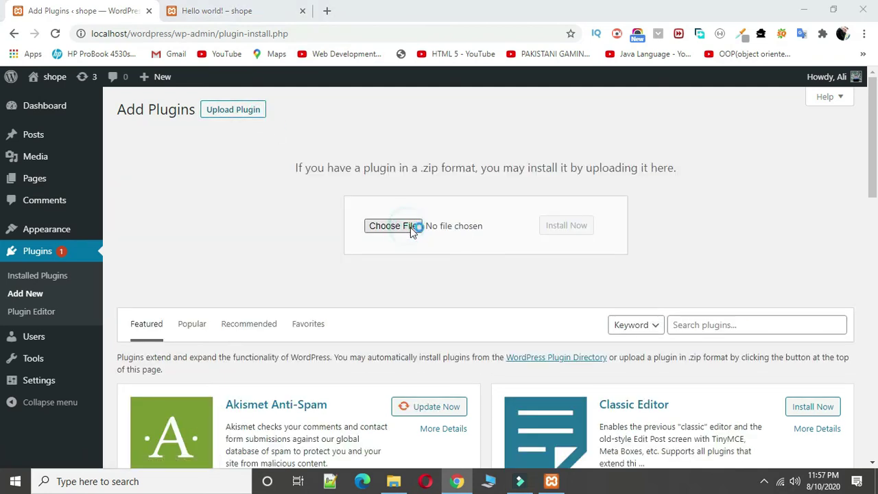
key("Escape")
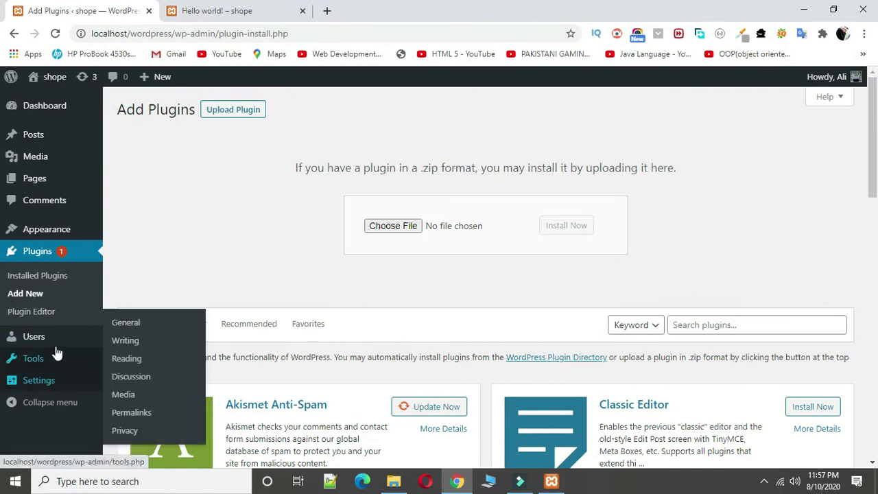
mouse_move(57, 345)
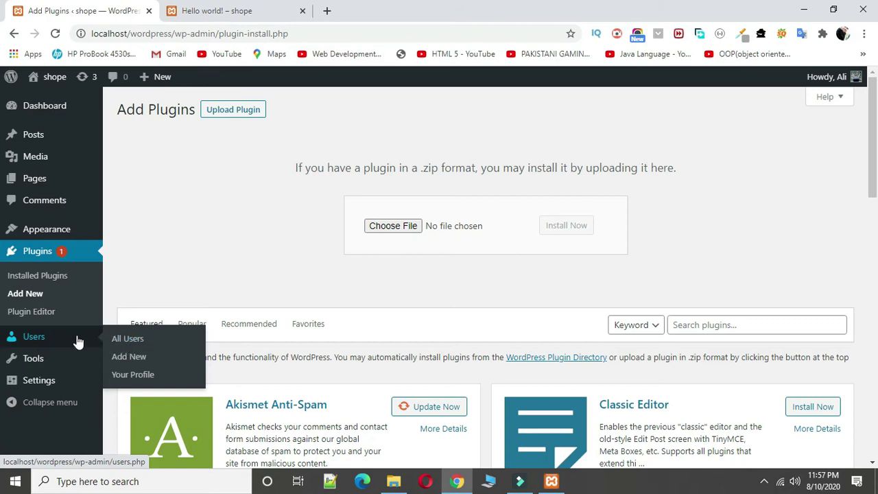
Step: Open the Users list and look through its bulk actions and user roles
left_click(127, 340)
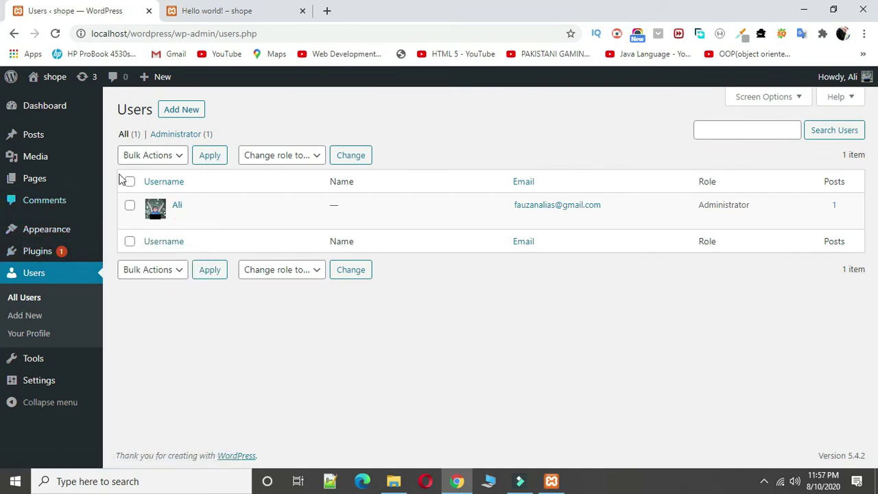
left_click(181, 156)
left_click(178, 155)
mouse_move(49, 144)
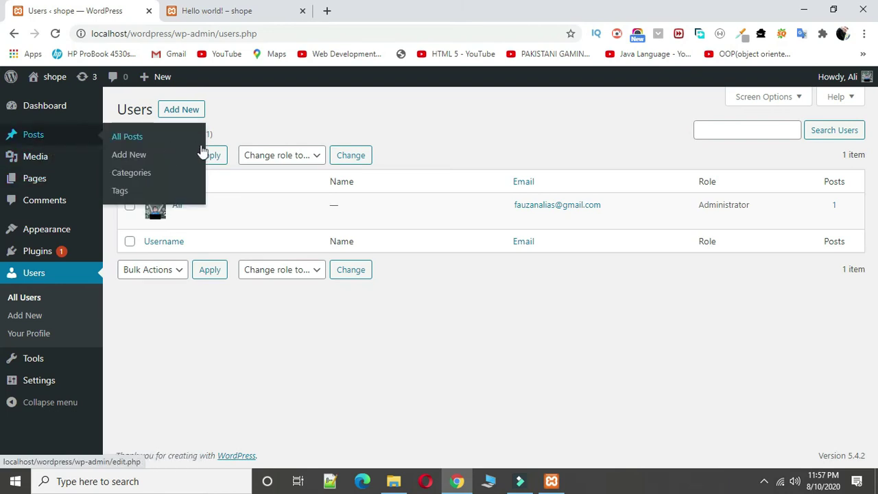
left_click(310, 158)
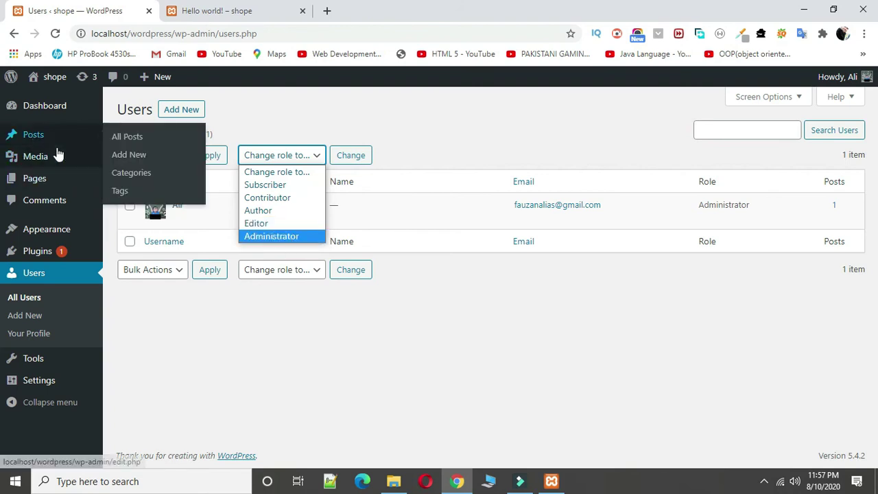
Step: Check the published Hello world post twice, returning each time to the Users admin page
mouse_move(40, 141)
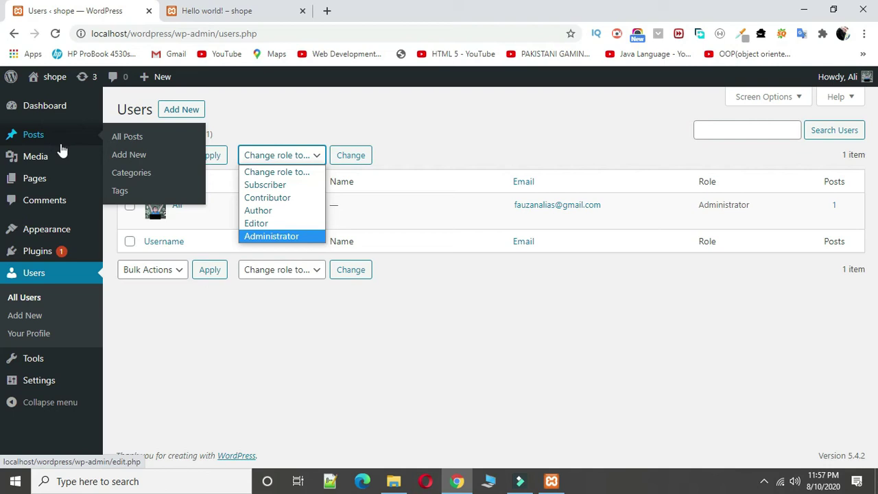
left_click(251, 8)
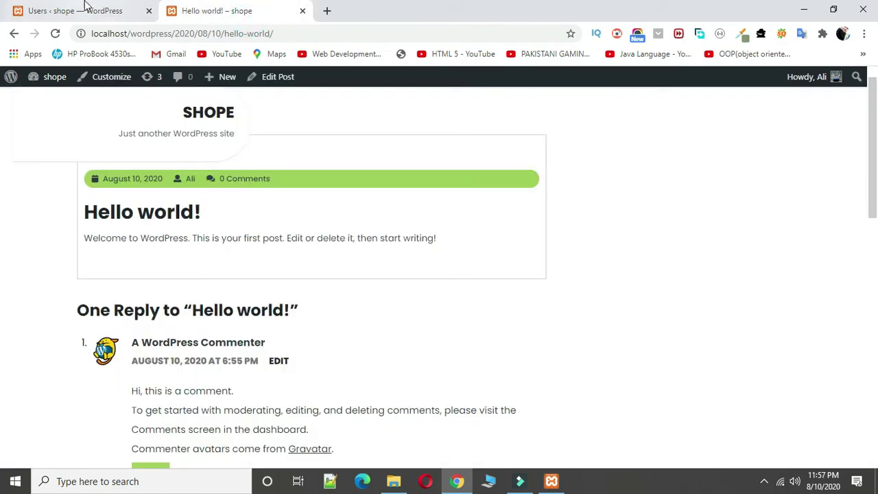
left_click(88, 5)
mouse_move(59, 180)
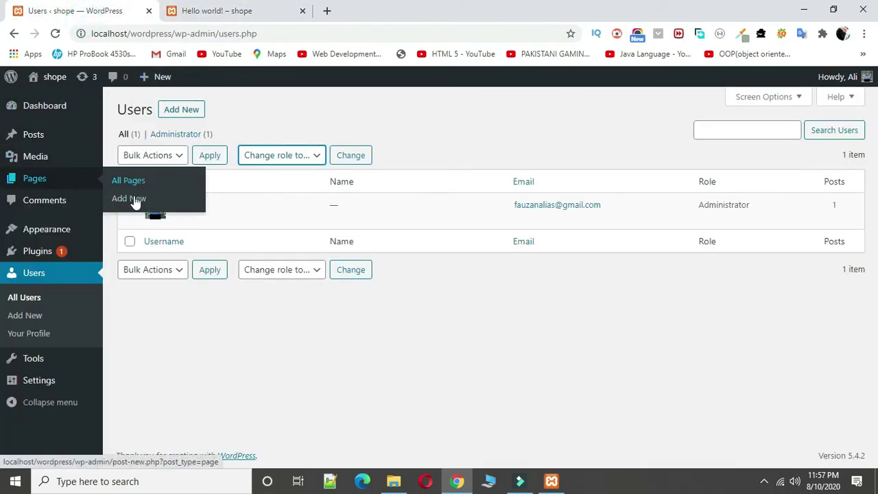
left_click(242, 12)
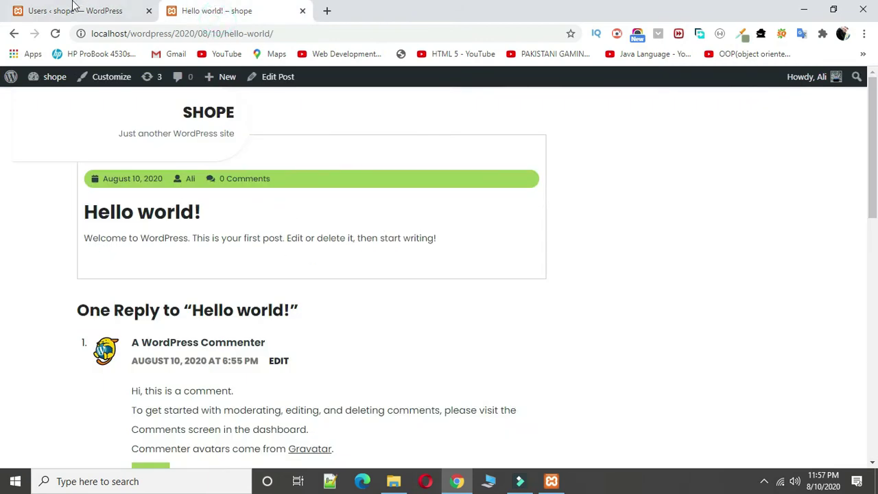
left_click(83, 5)
Step: Open the Media Library from the admin sidebar
mouse_move(52, 182)
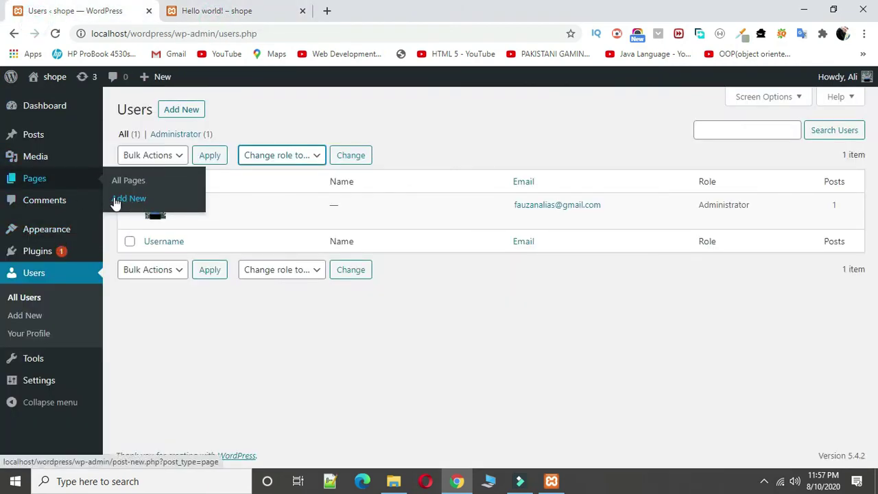
mouse_move(48, 142)
mouse_move(51, 163)
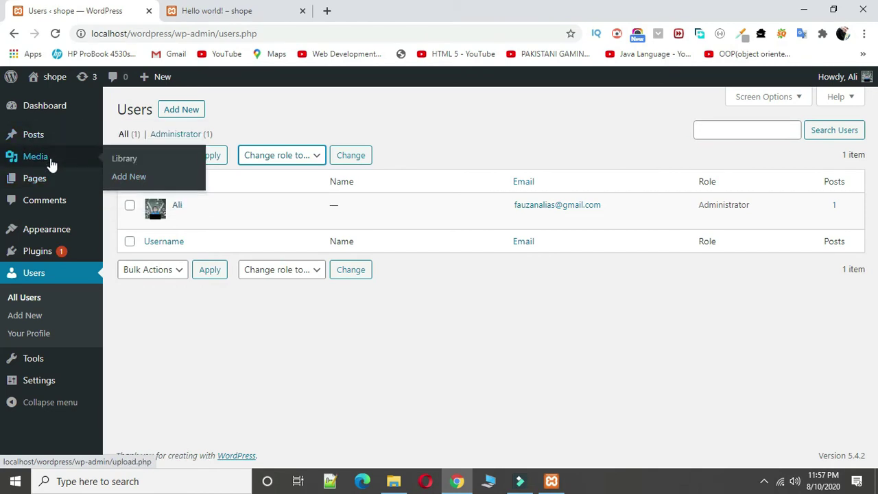
left_click(51, 163)
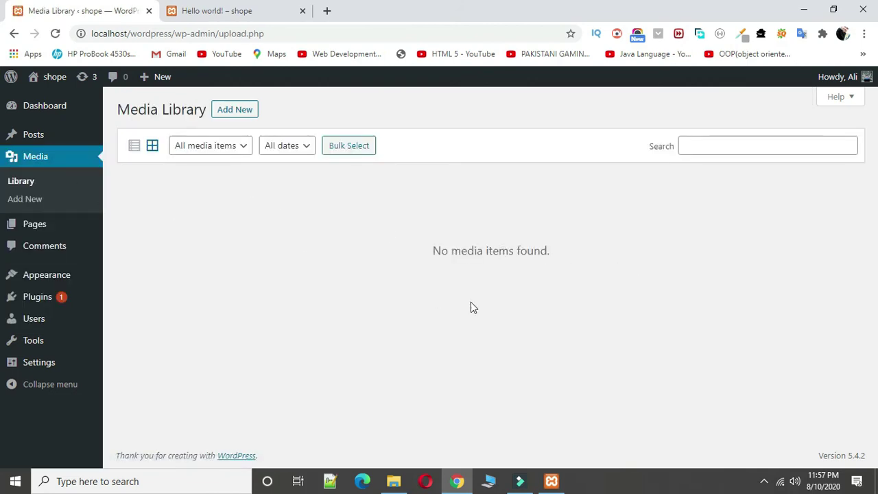
Step: Upload the Learn & Earn image file to the Media Library
left_click(227, 111)
left_click(488, 202)
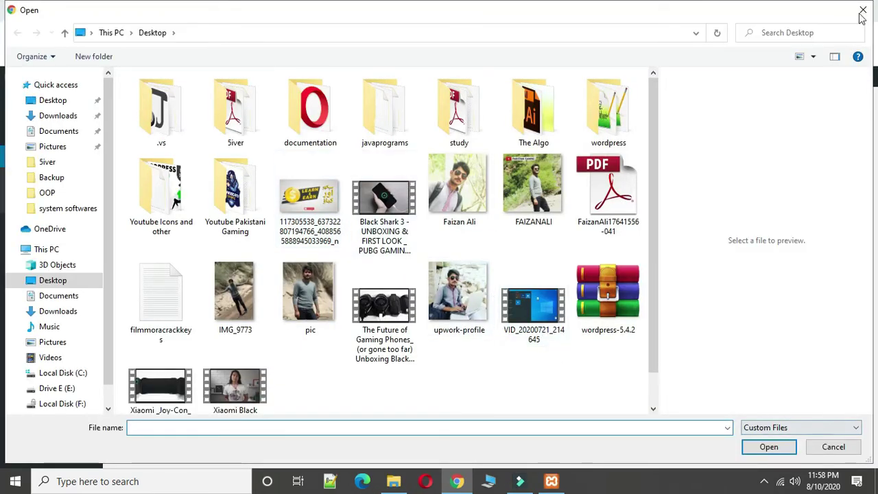
left_click(332, 212)
left_click(760, 446)
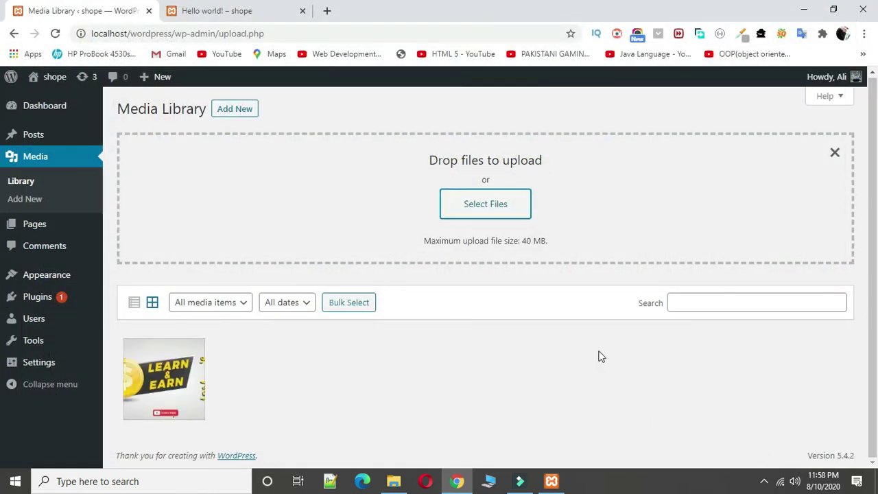
Step: Go to Posts and start a new post
left_click(39, 137)
left_click(55, 145)
left_click(164, 109)
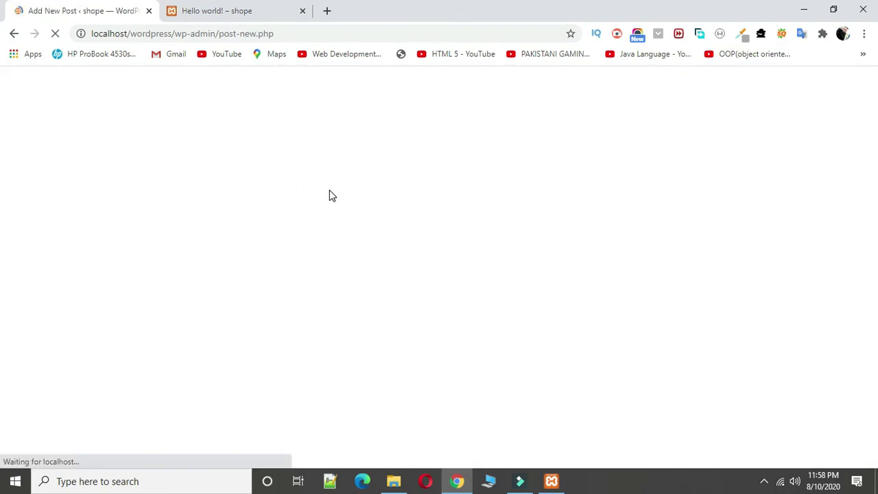
Step: Title the post 'Learn & Earn online' and paste that phrase repeatedly into the first paragraph
type("Learn & Earn online")
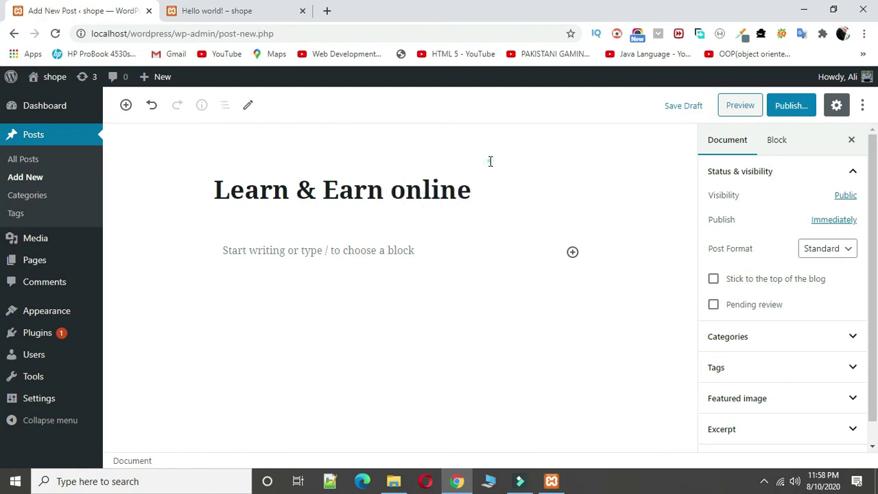
left_click_drag(477, 189, 217, 189)
left_click(321, 246)
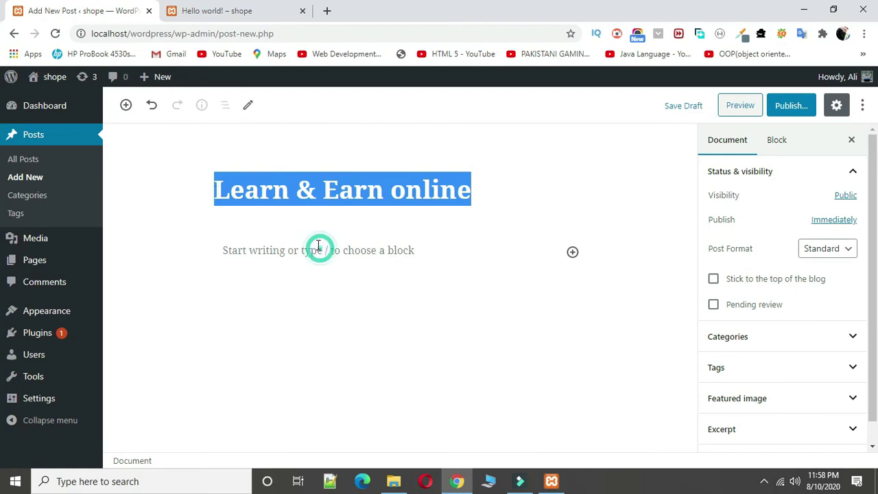
key("ctrl+v")
key("ctrl+v")
key("ctrl+v")
key("ctrl+v")
key("ctrl+v")
key("ctrl+v")
key("ctrl+v")
key("ctrl+v")
key("ctrl+v")
key("ctrl+v")
key("ctrl+v")
key("ctrl+v")
key("ctrl+v")
key("ctrl+v")
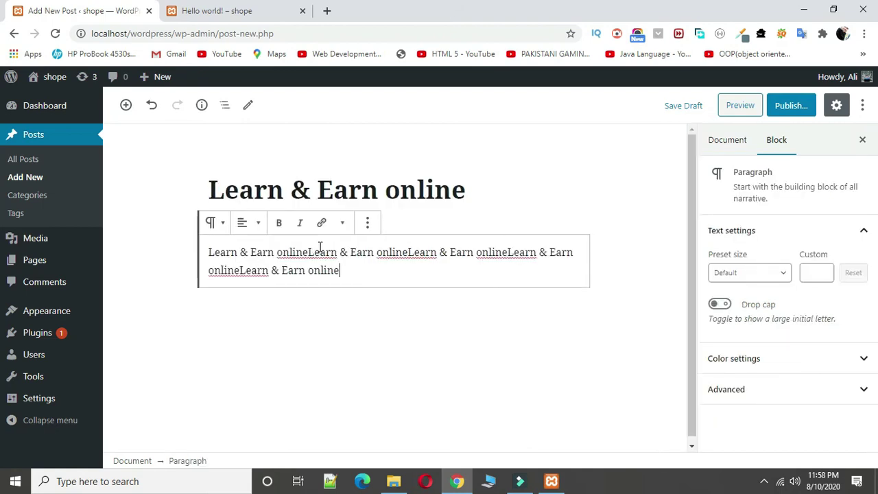
key("ctrl+v")
key("ctrl+v")
key("ctrl+v")
key("ctrl+v")
key("ctrl+v")
key("ctrl+v")
key("ctrl+v")
key("ctrl+v")
key("ctrl+v")
key("ctrl+v")
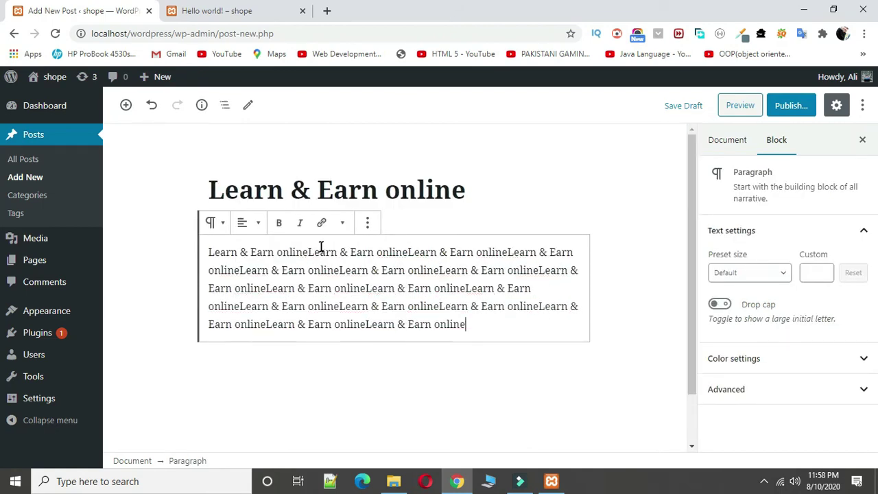
key("ctrl+v")
key("ctrl+v")
key("ctrl+v")
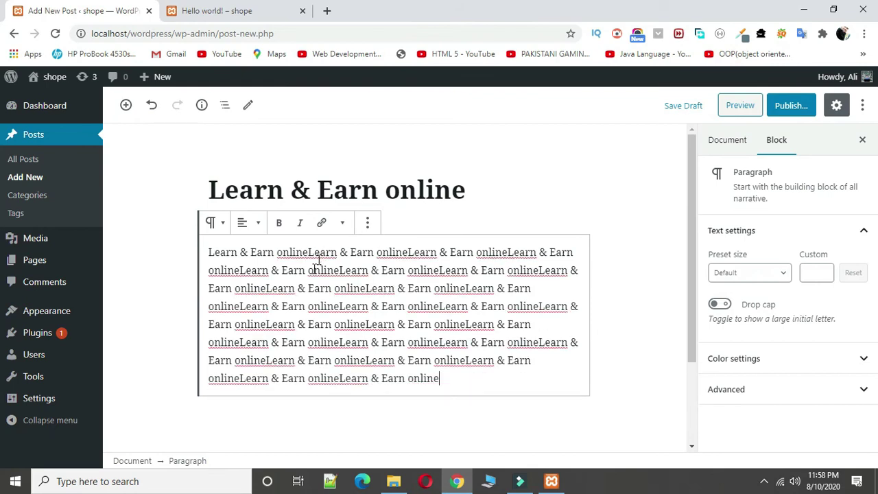
Step: Bring up the block inserter below the finished paragraph
left_click(125, 105)
left_click(666, 309)
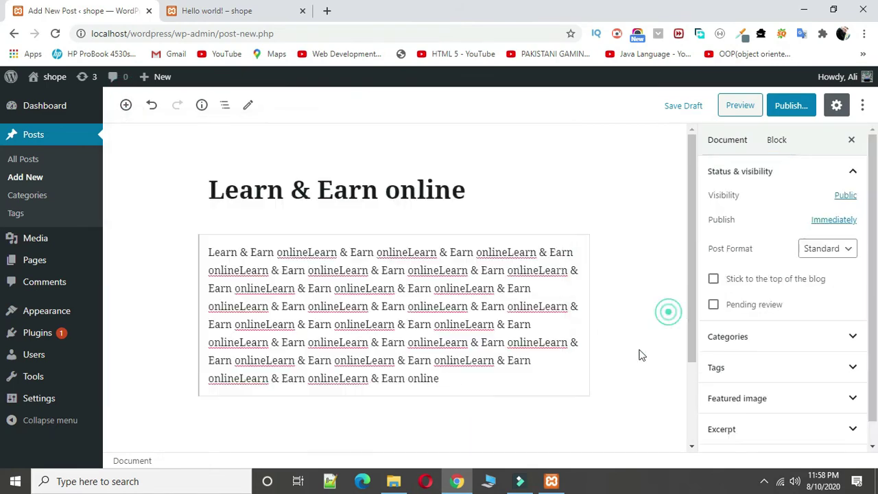
left_click(519, 377)
left_click(594, 447)
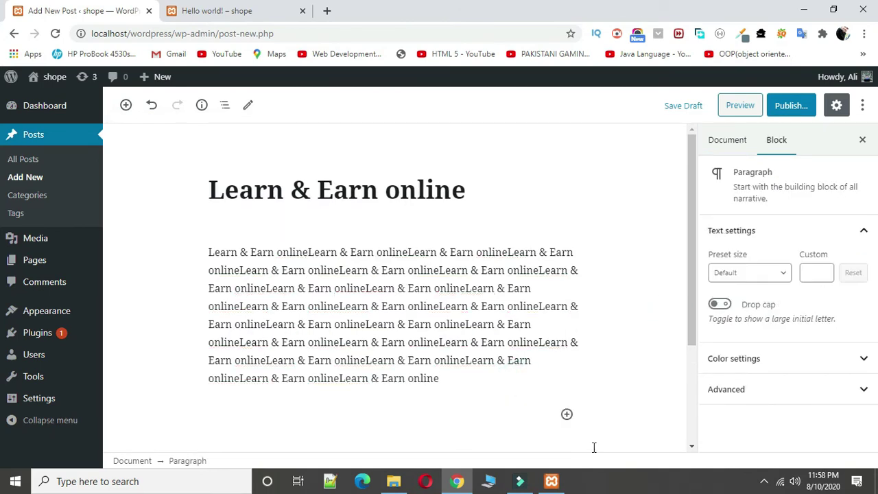
left_click(566, 415)
Step: Add an image block and insert the Learn & Earn image from the media library
left_click(610, 296)
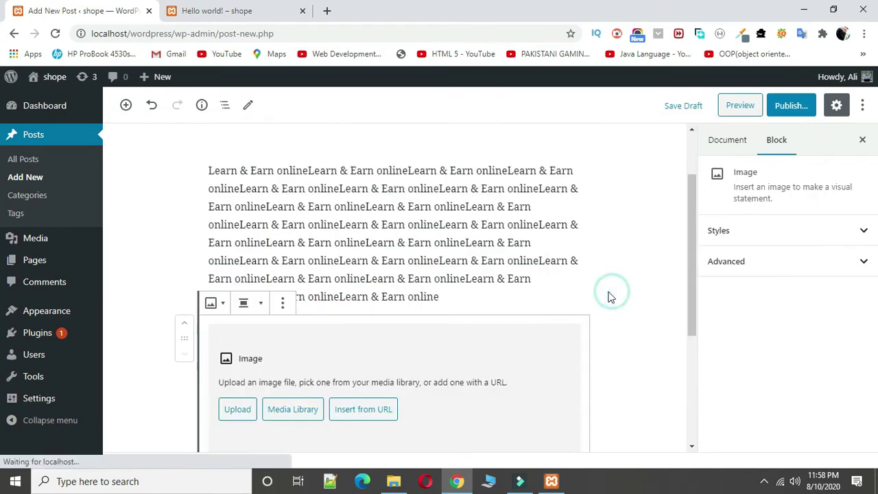
scroll(306, 313, "down", 1)
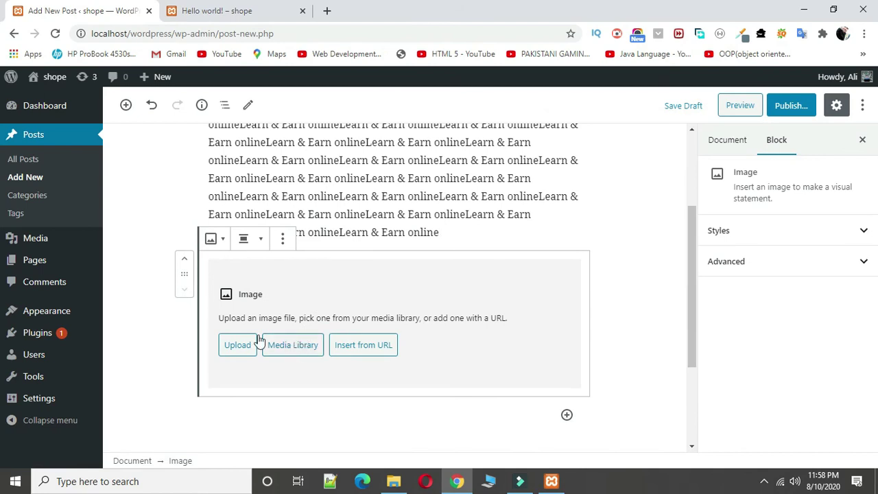
left_click(302, 355)
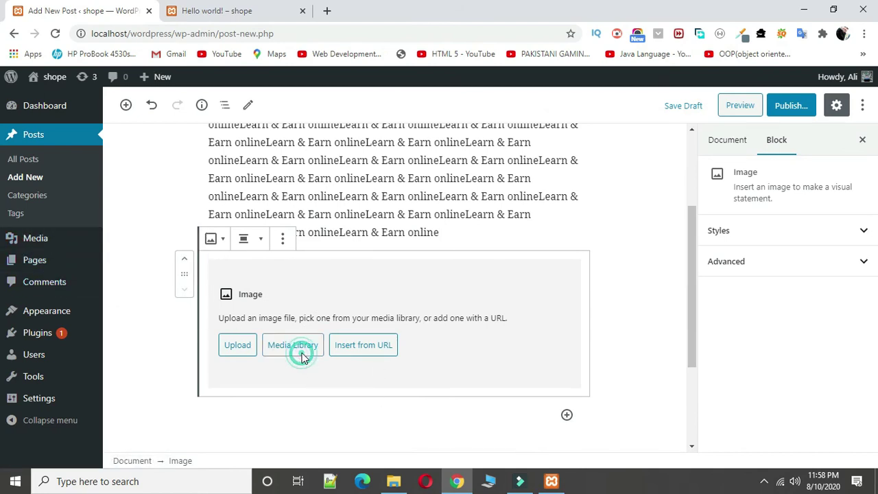
left_click(117, 130)
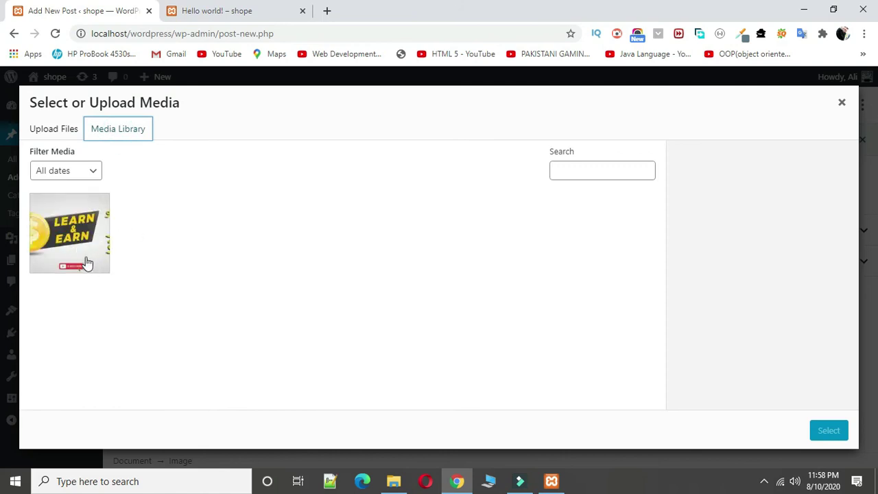
left_click(54, 131)
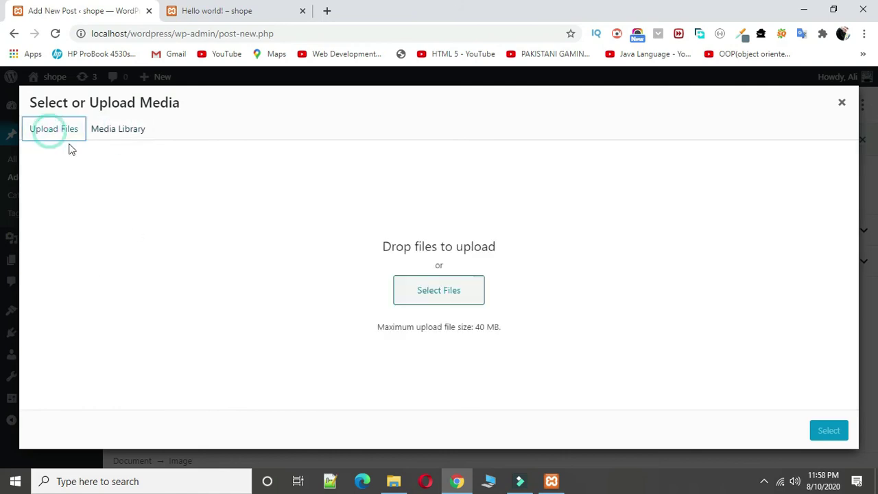
left_click(441, 287)
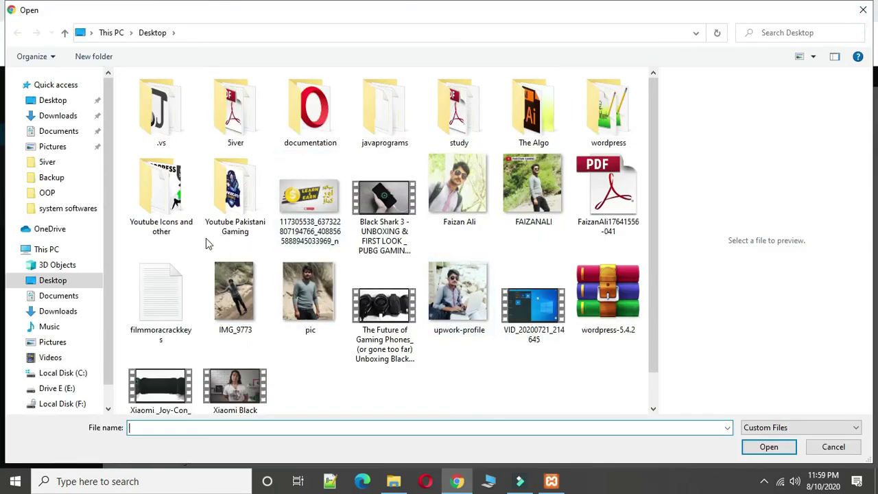
left_click(862, 10)
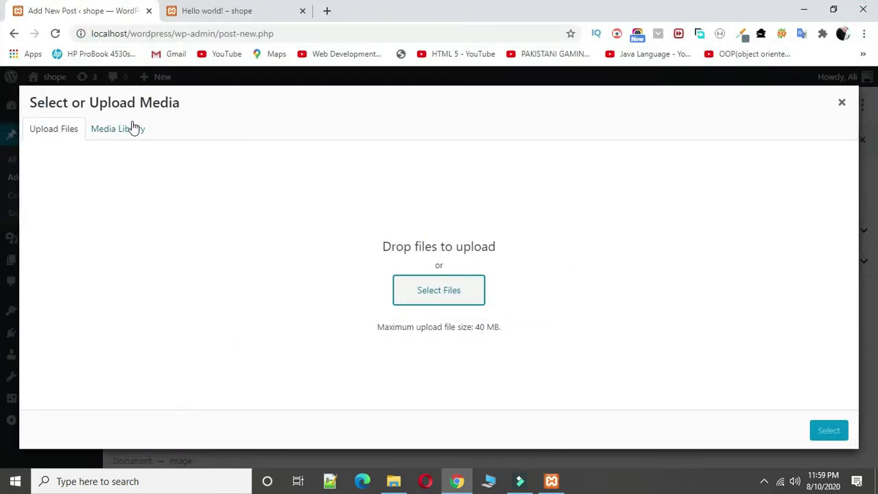
left_click(118, 128)
left_click(88, 253)
left_click(828, 430)
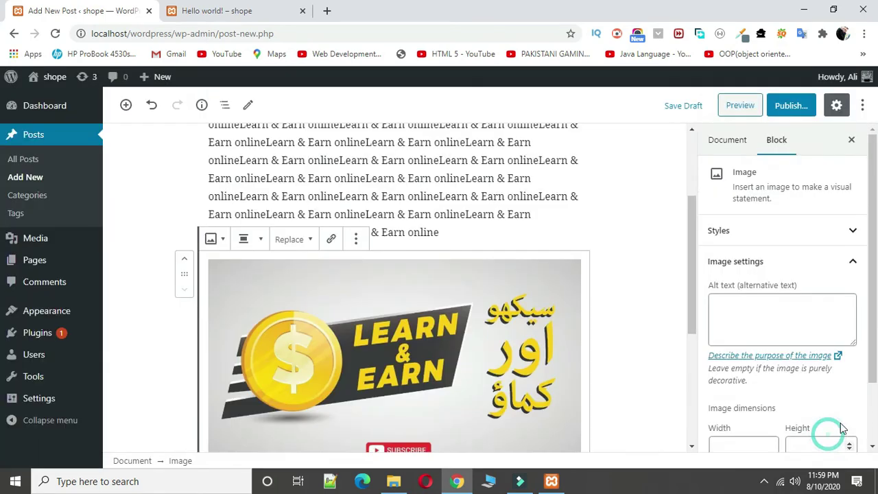
Step: Type the caption 'Learn & Earn online' under the image
scroll(277, 357, "down", 5)
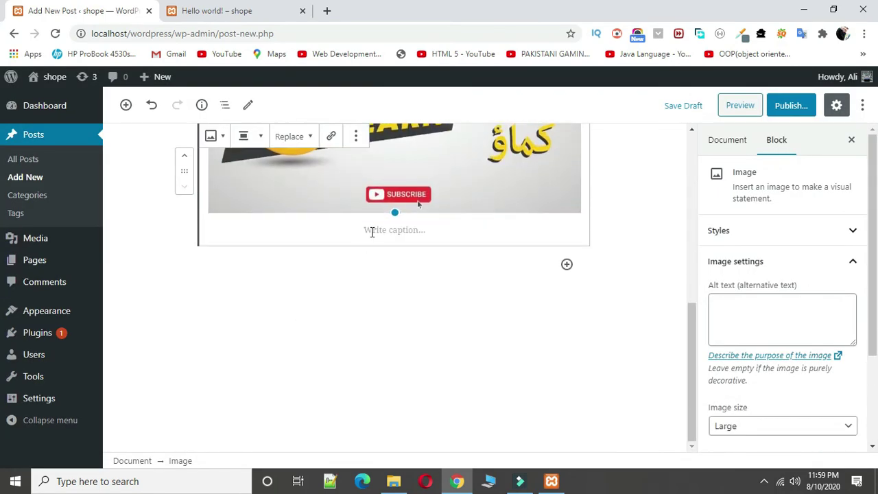
left_click(371, 231)
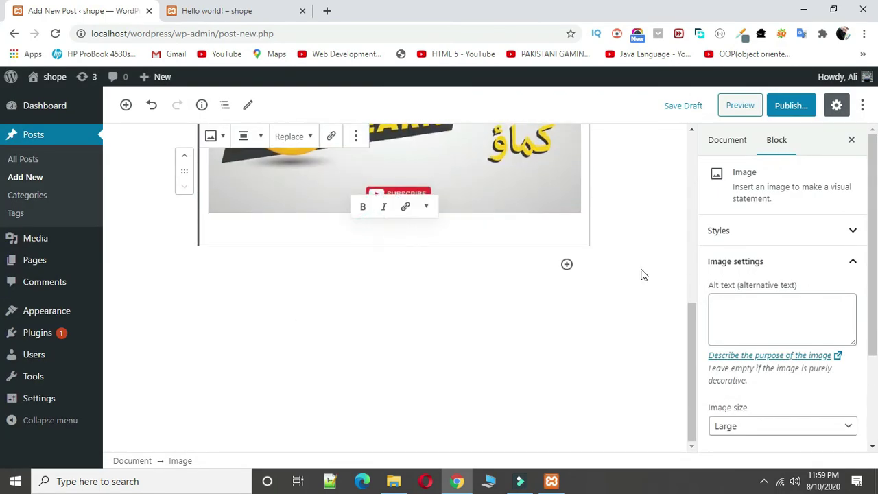
type("Learn & Earn online")
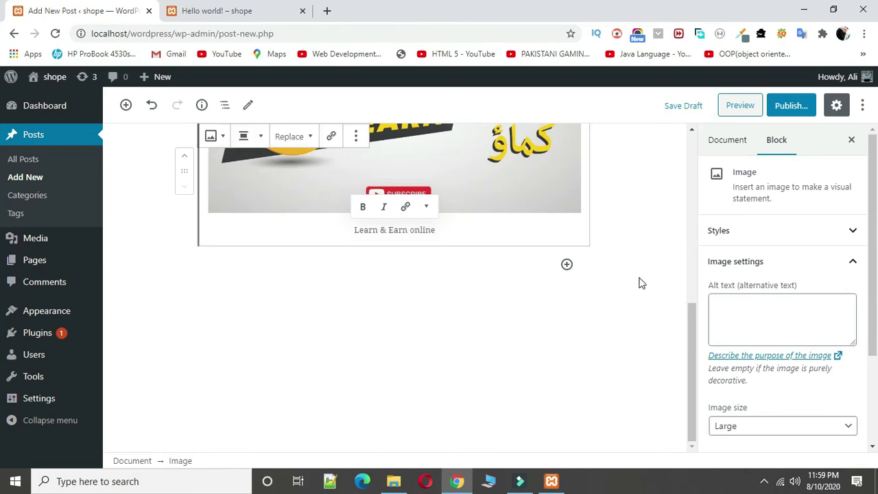
Step: Add a new paragraph below the image filled with pasted copies of 'Learn & Earn online'
scroll(638, 280, "up", 3)
scroll(638, 279, "down", 3)
left_click(491, 290)
left_click(467, 272)
key("ctrl+v")
key("ctrl+v")
key("ctrl+v")
key("ctrl+v")
key("ctrl+v")
key("ctrl+v")
key("ctrl+v")
key("ctrl+v")
key("ctrl+v")
key("ctrl+v")
key("ctrl+v")
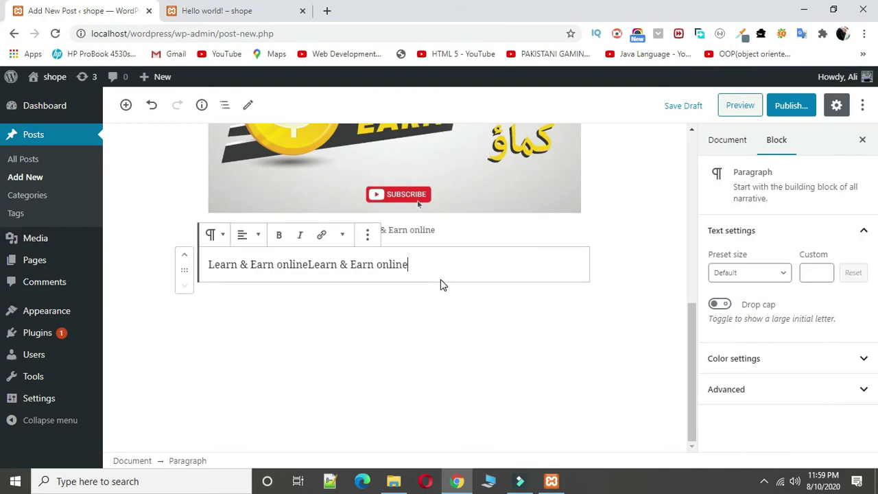
key("ctrl+v")
key("ctrl+v")
key("ctrl+v")
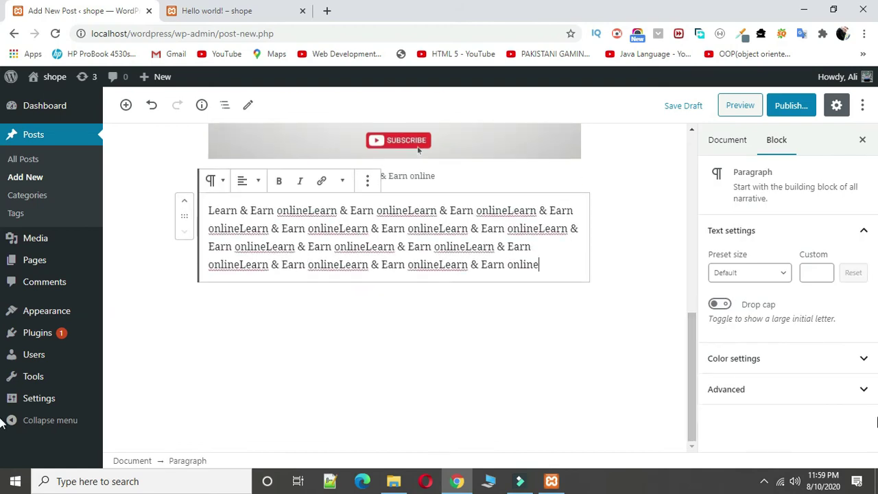
Step: Try orange and white text colours on the paragraph, then return it to dark
left_click(817, 391)
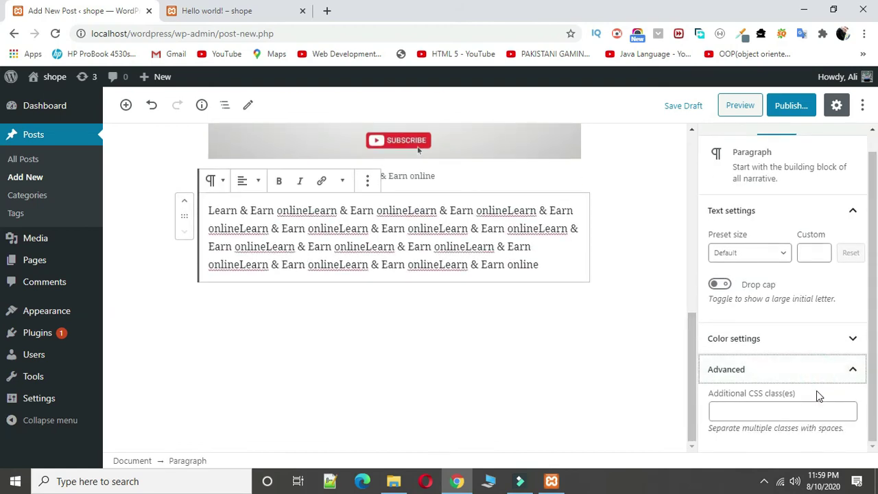
left_click(810, 369)
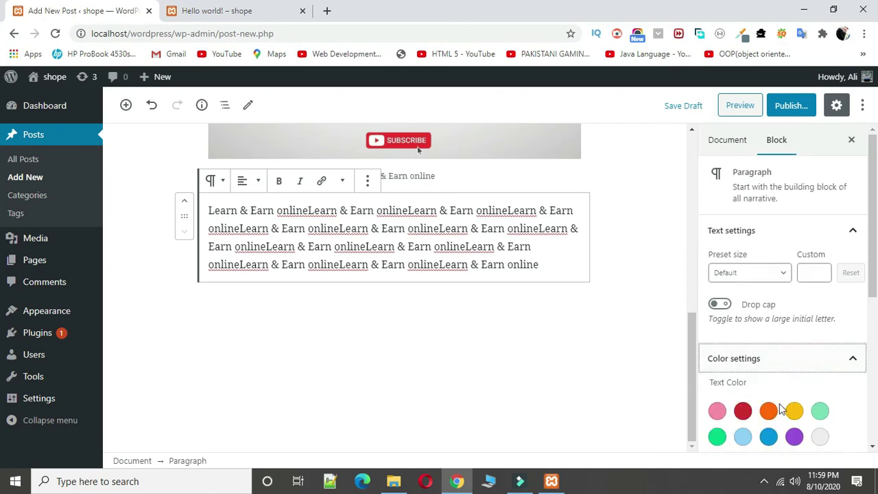
left_click(768, 411)
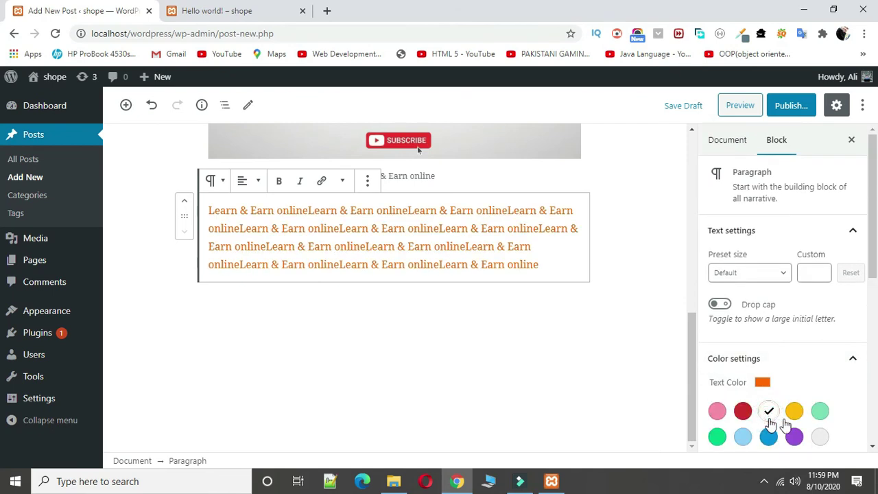
left_click(819, 436)
scroll(737, 432, "down", 3)
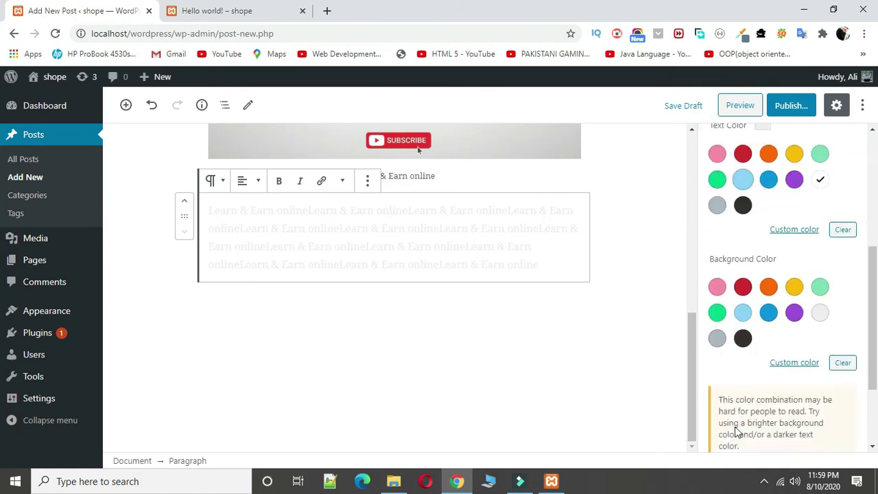
scroll(737, 432, "up", 3)
left_click(743, 334)
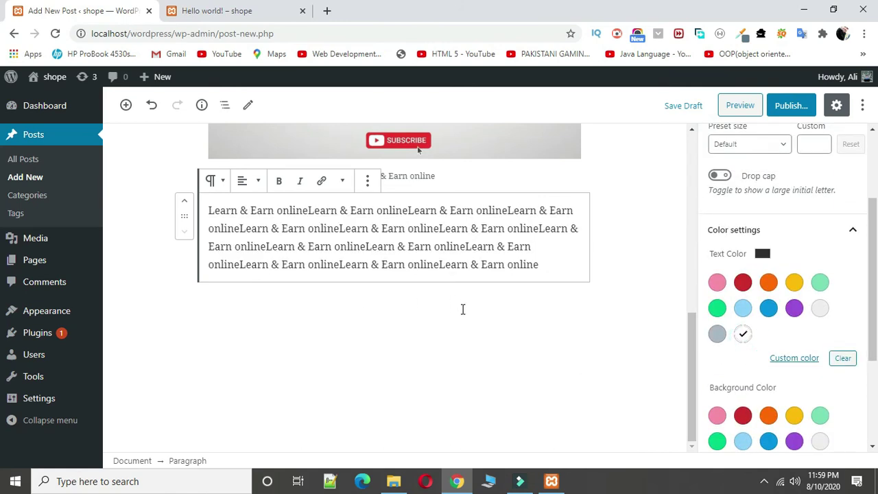
Step: Publish the post and reload the Hello world! page in the other tab
scroll(457, 306, "up", 5)
left_click(790, 110)
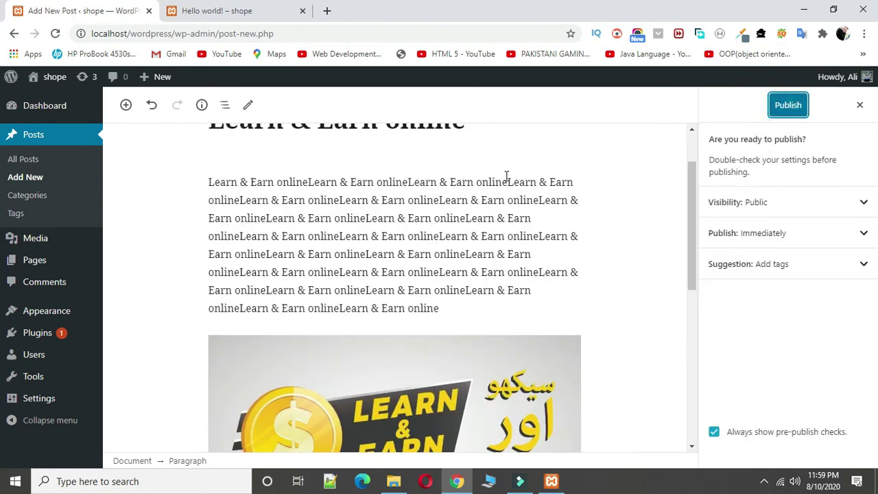
left_click(785, 109)
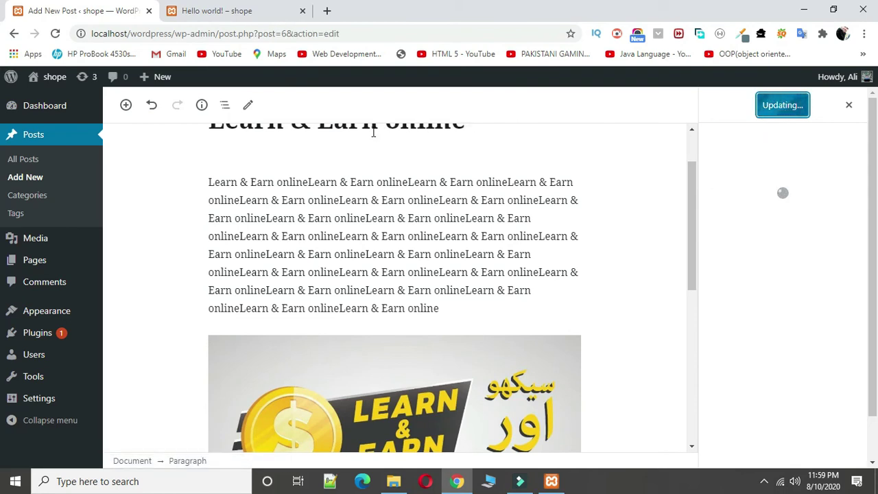
left_click(219, 10)
left_click(55, 33)
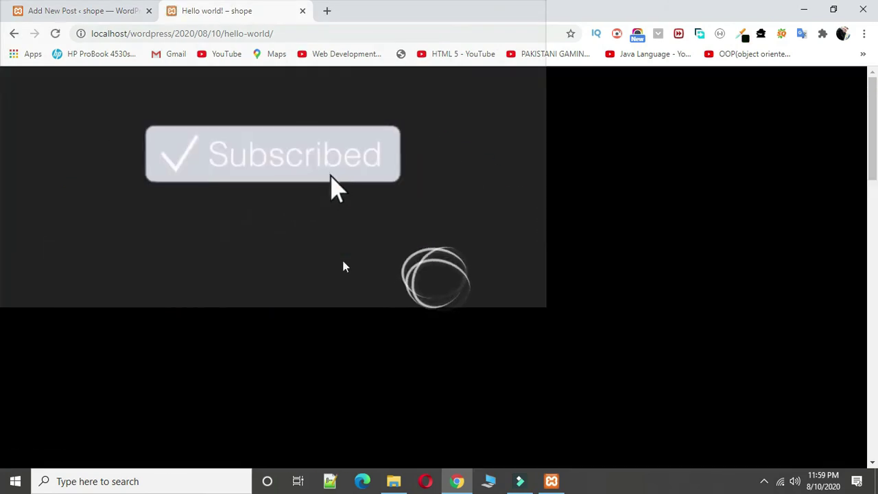
Step: From the SHOPE home page, open the Learn & Earn online post and scroll through it
scroll(343, 262, "down", 10)
scroll(343, 262, "up", 10)
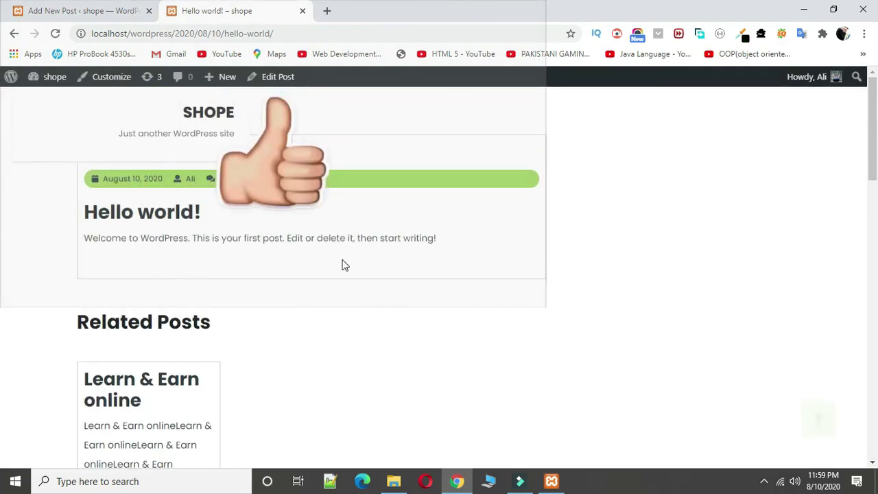
left_click(205, 117)
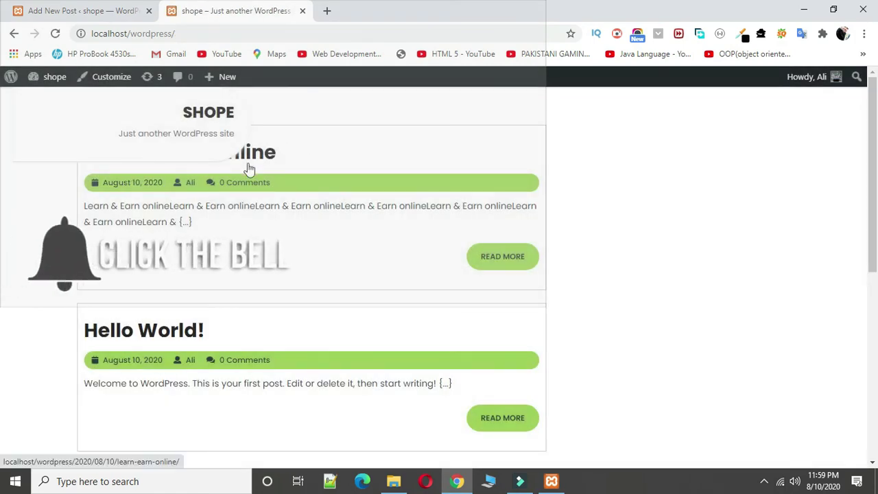
left_click(247, 158)
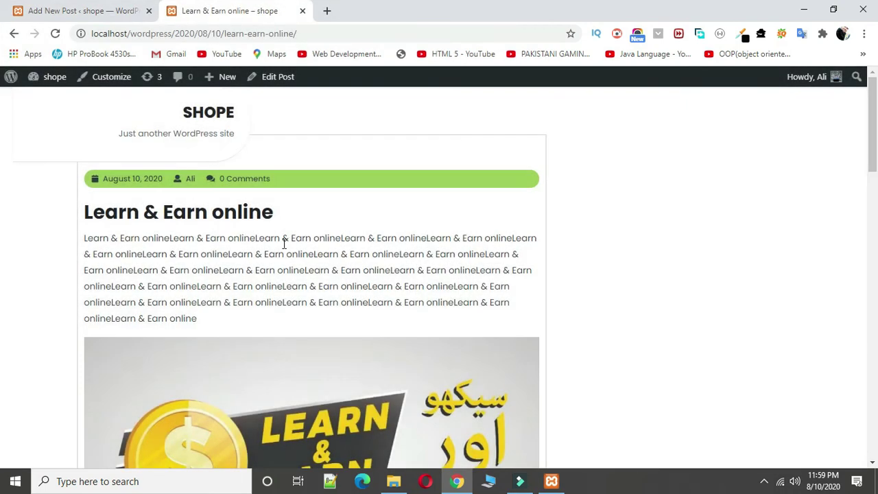
scroll(191, 221, "down", 7)
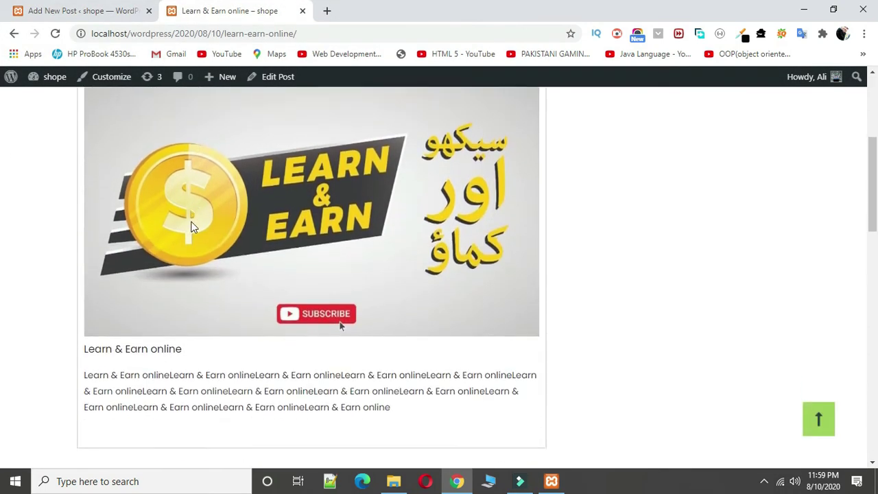
scroll(192, 224, "up", 3)
scroll(193, 228, "down", 5)
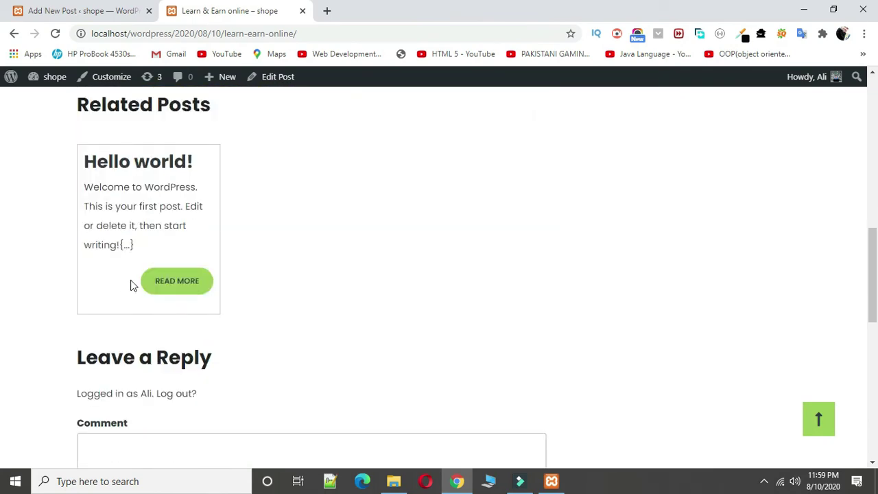
scroll(117, 203, "down", 4)
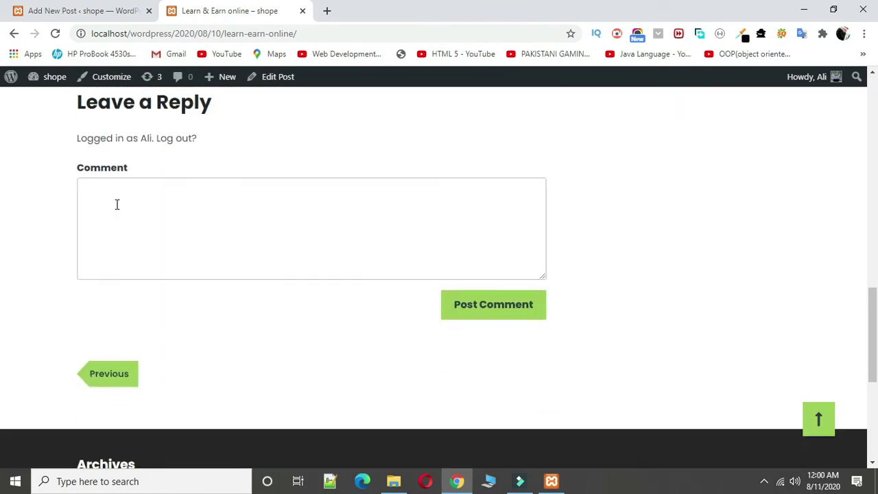
scroll(103, 188, "up", 4)
scroll(130, 218, "down", 5)
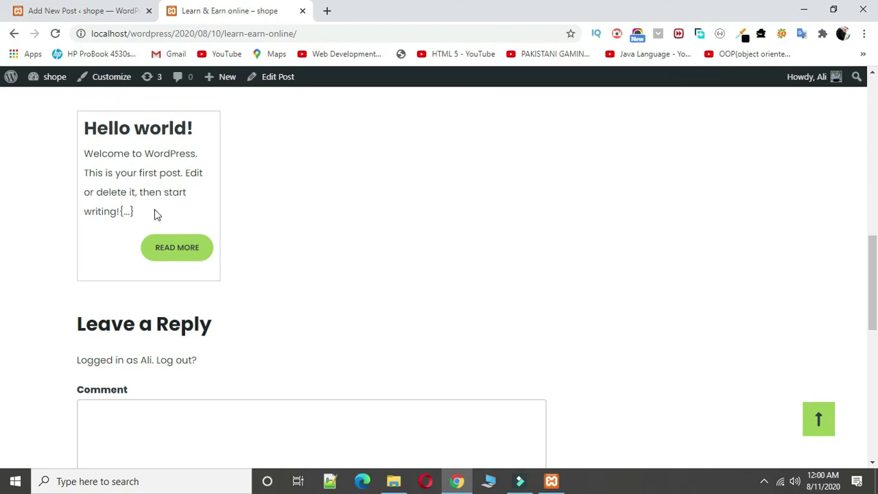
scroll(129, 199, "up", 10)
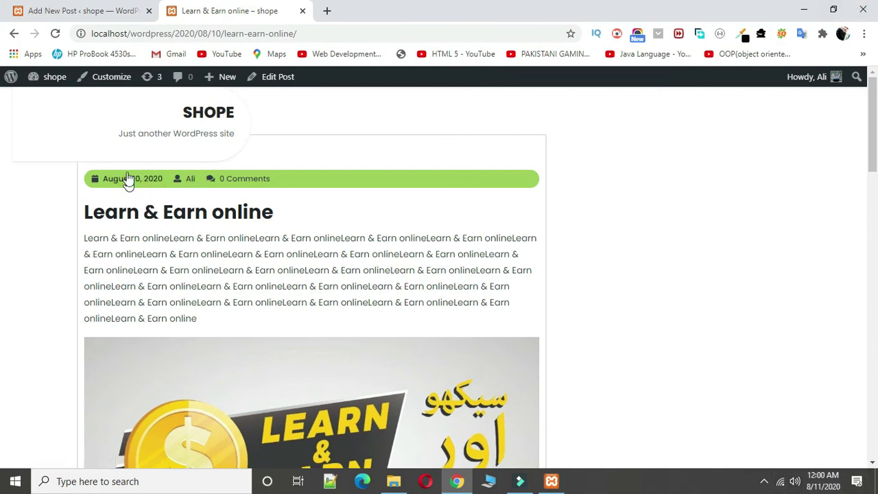
Step: Load the admin Dashboard by going to localhost/wordpress/wp-admin/ in the second tab
left_click(14, 34)
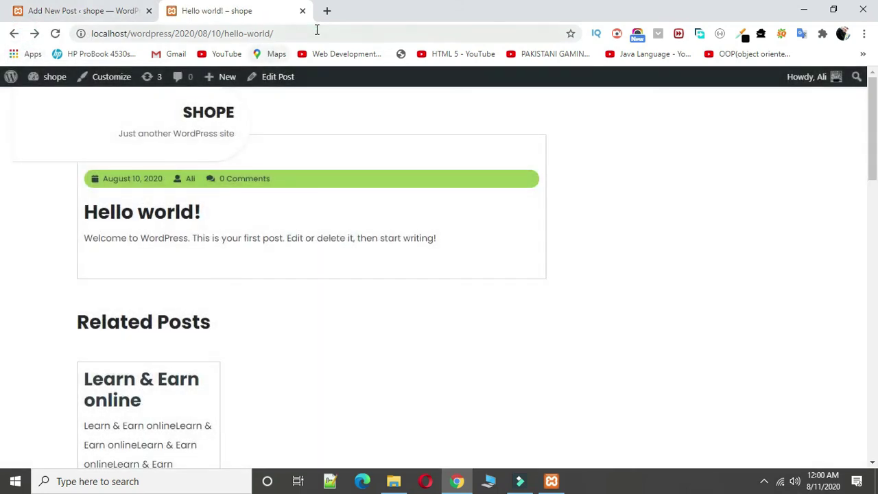
left_click(315, 30)
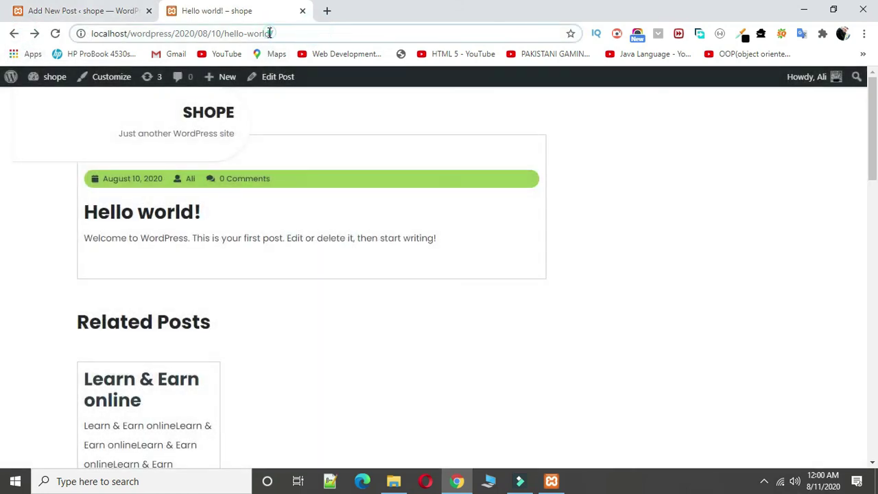
left_click(222, 120)
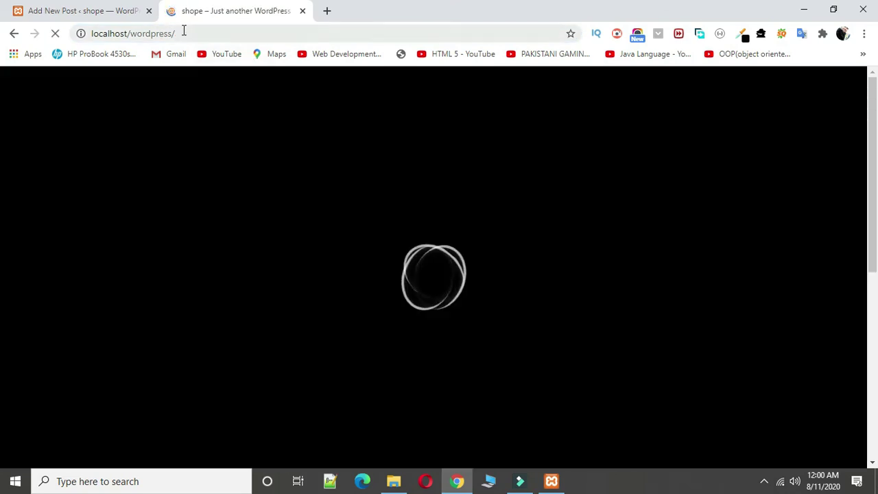
left_click(196, 30)
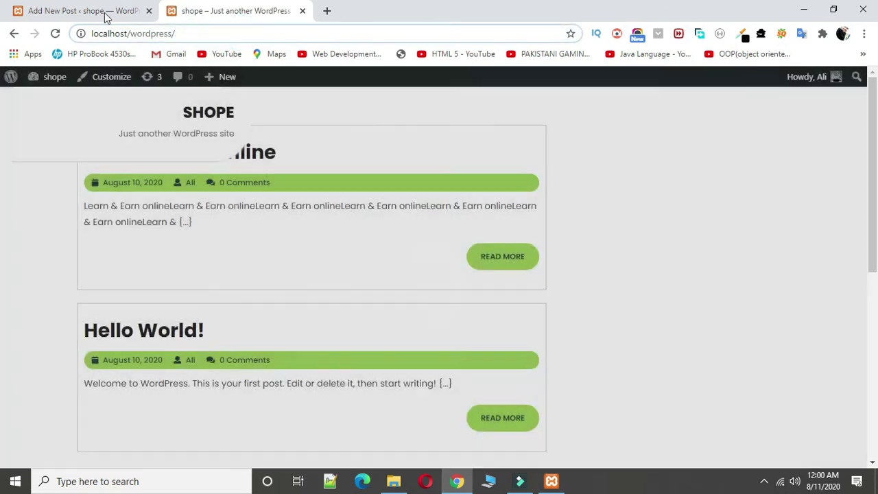
left_click(113, 14)
left_click(210, 10)
left_click(268, 33)
type("wp-admin/")
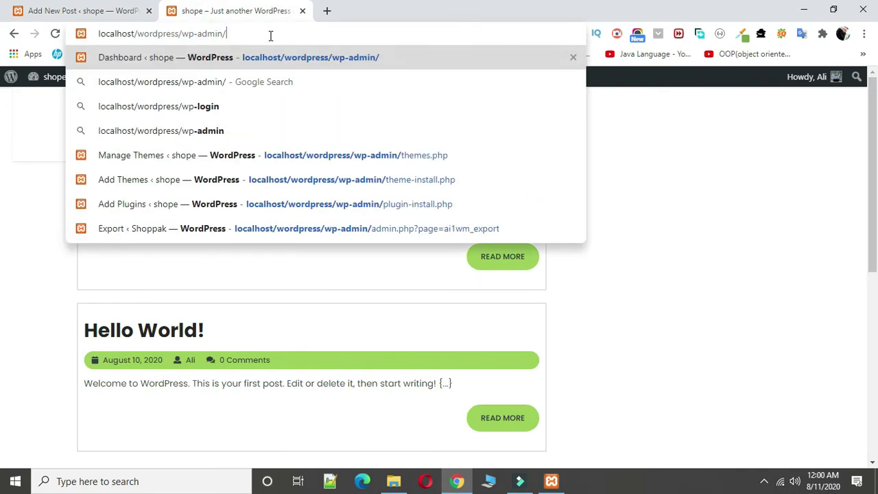
key("Return")
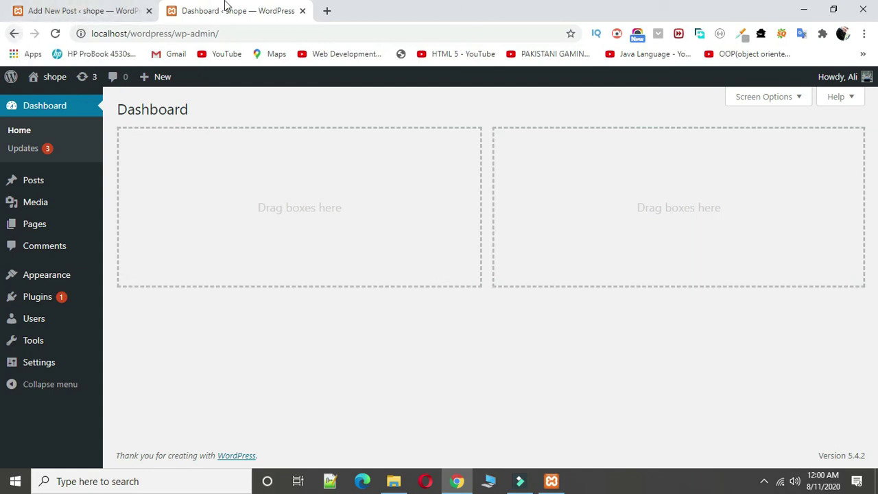
Step: Close the Dashboard tab and scroll through the live Learn & Earn online post in the editor
left_click(301, 11)
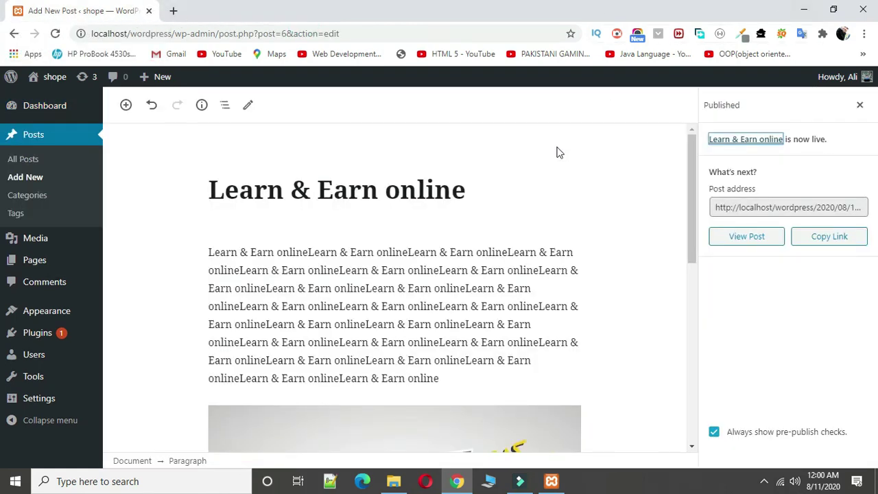
scroll(486, 336, "down", 10)
scroll(486, 339, "up", 10)
scroll(202, 312, "down", 10)
scroll(202, 312, "up", 10)
mouse_move(79, 388)
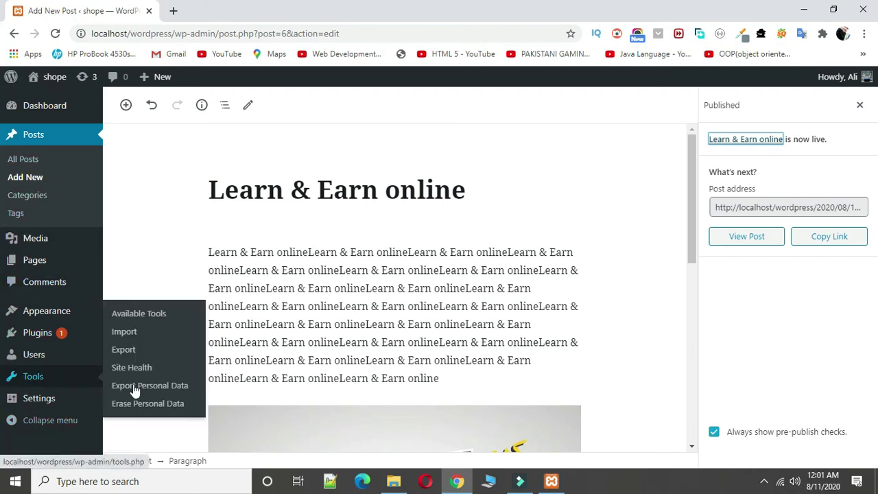